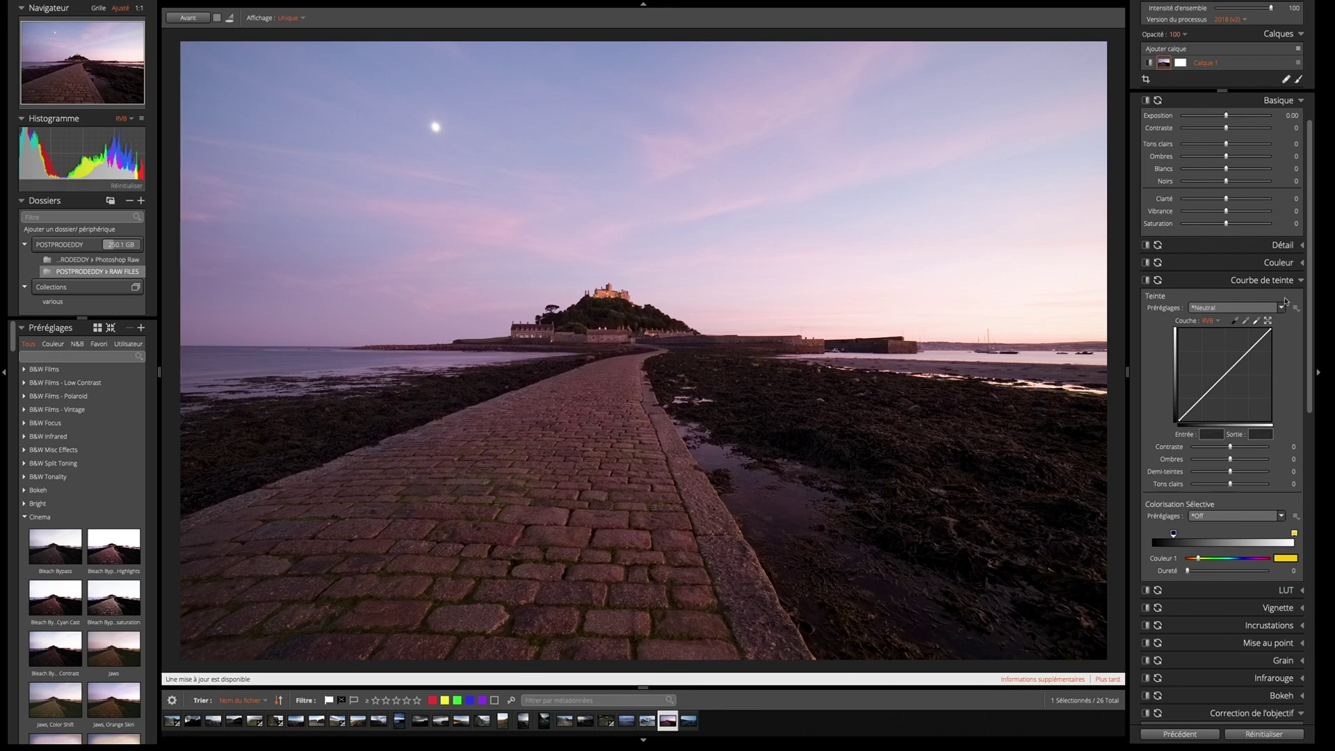
Collapse the tone curve controls and choose the Samyang 14mm f/2.8 AE ED AS IF UMC profile for the lens correction
scroll(1153, 267, up, 2)
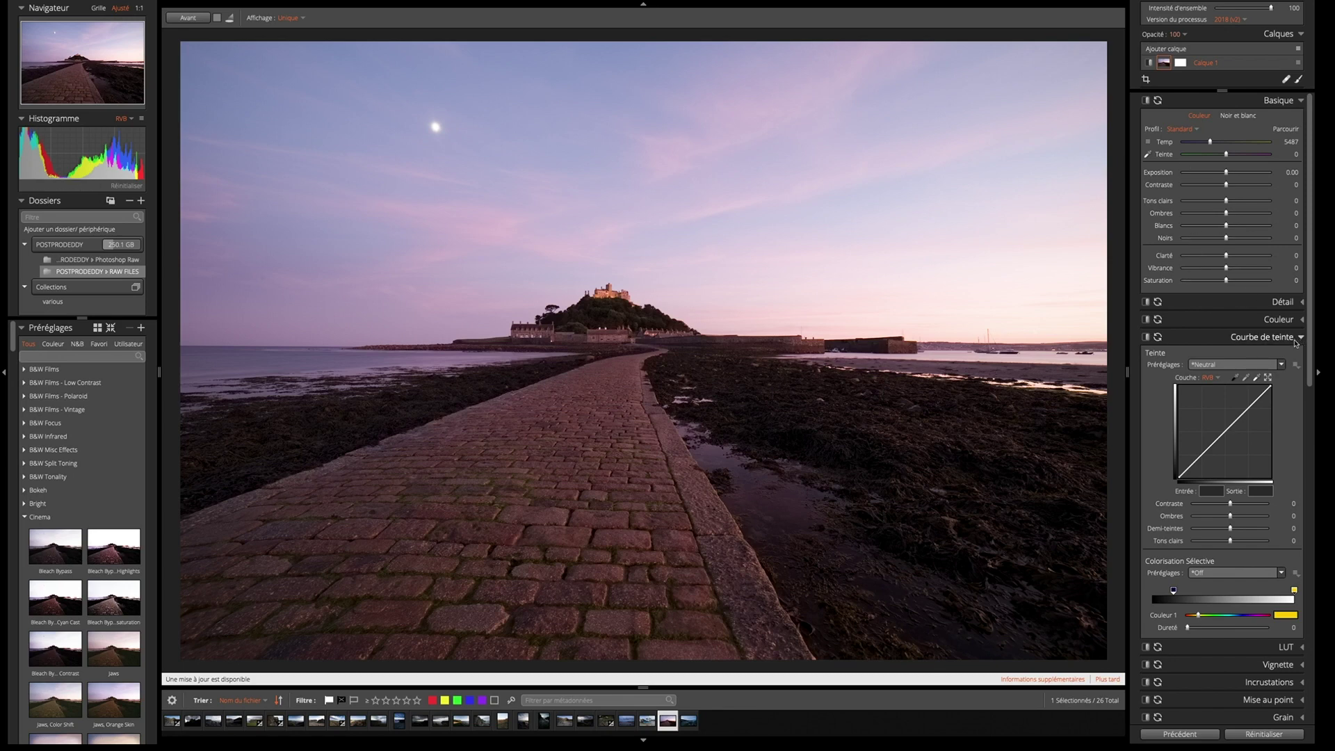
click(1296, 339)
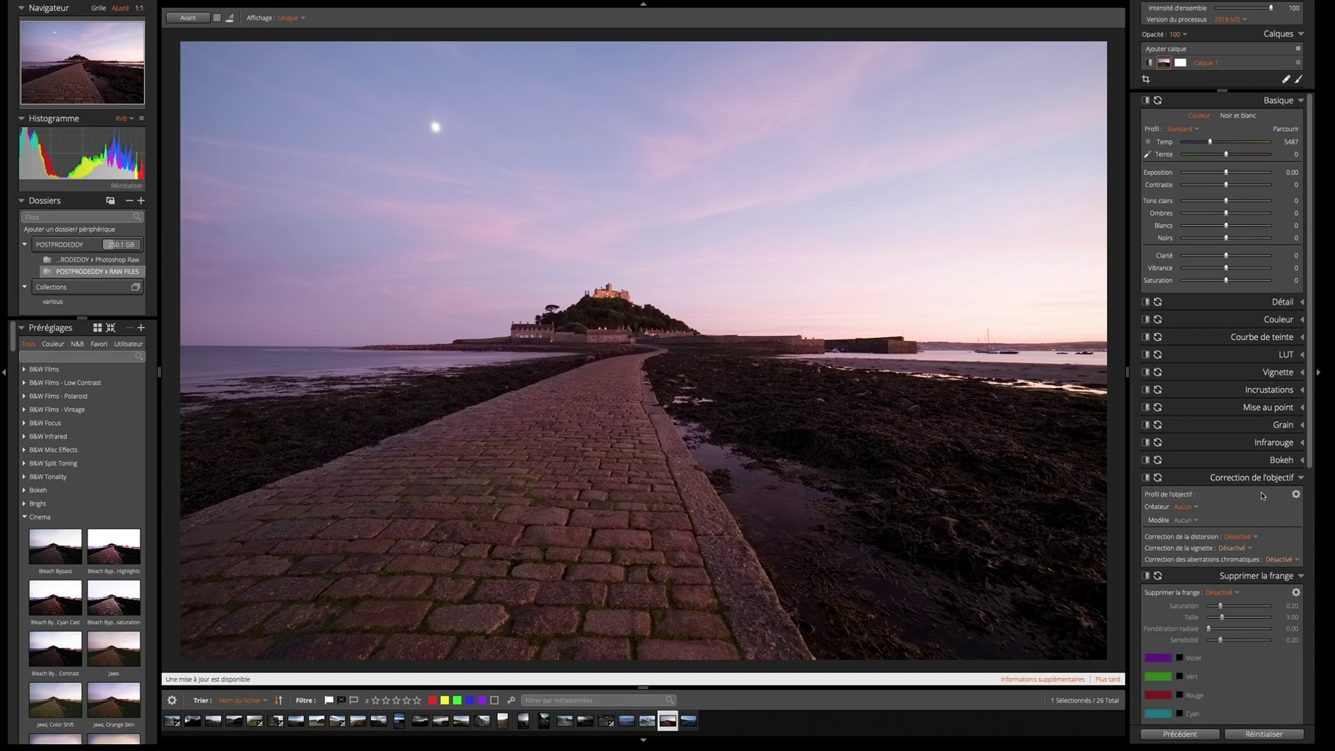
click(1194, 513)
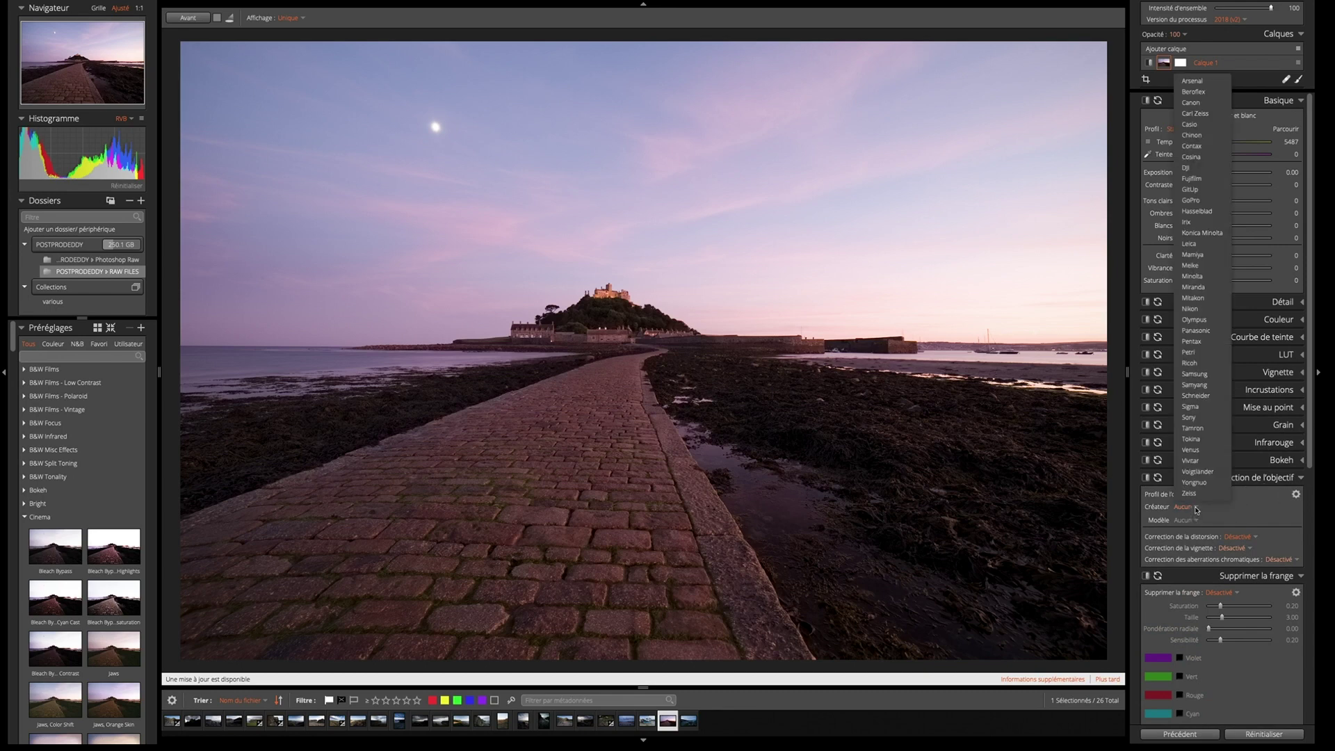
click(1193, 386)
click(1194, 521)
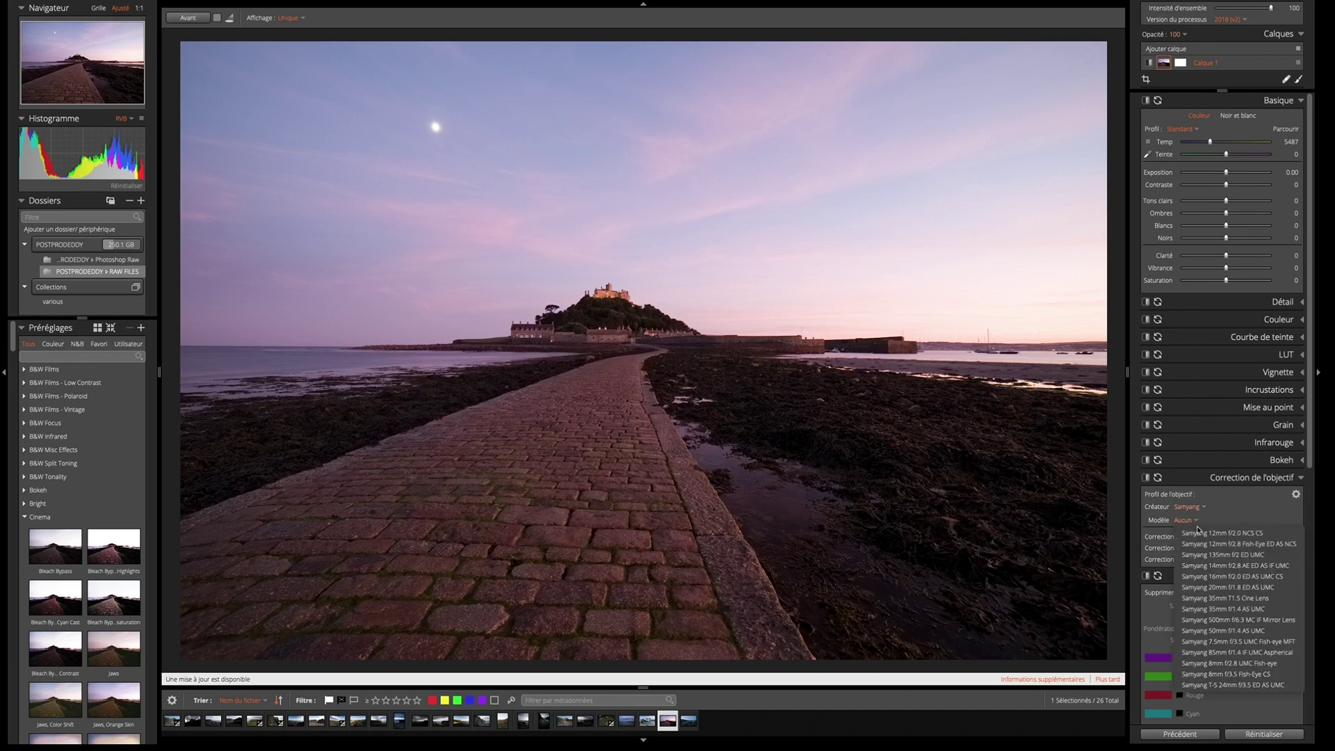
click(1222, 567)
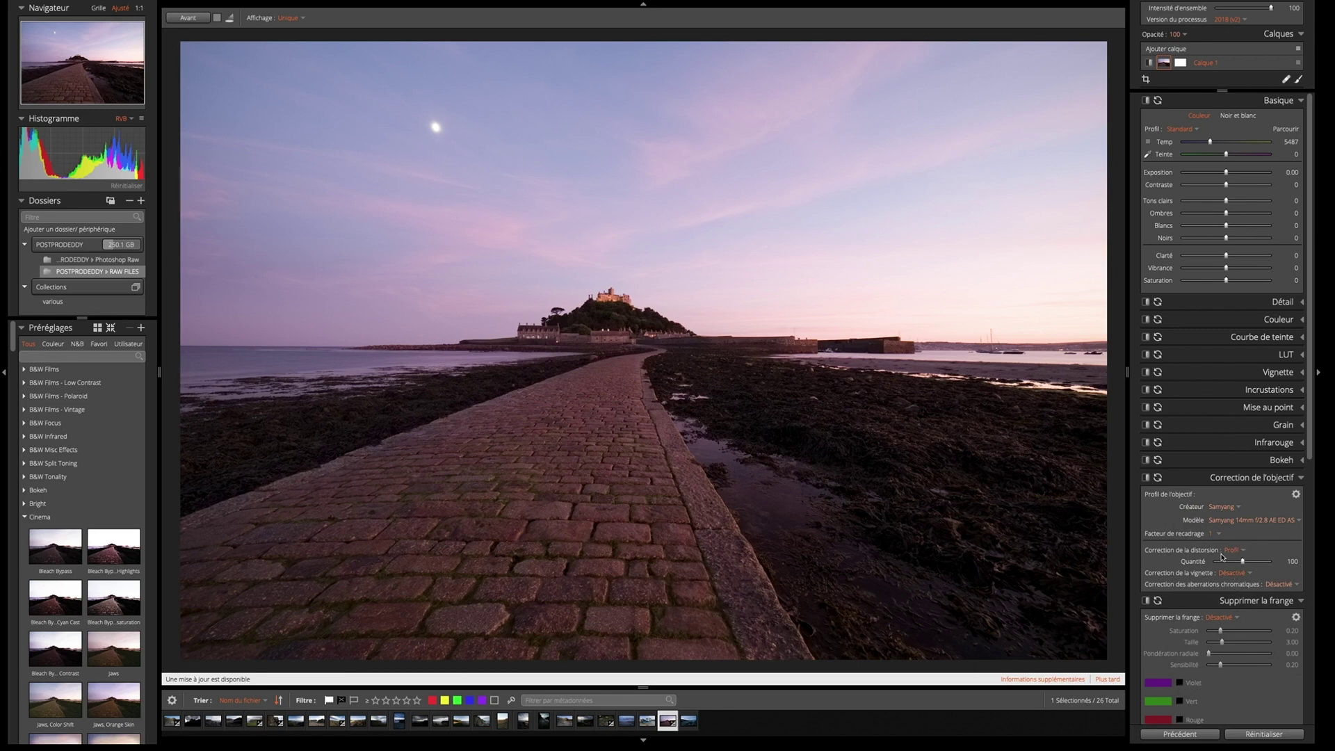
Switch both the vignette correction and the chromatic aberration correction to Profil
click(1233, 573)
click(1241, 598)
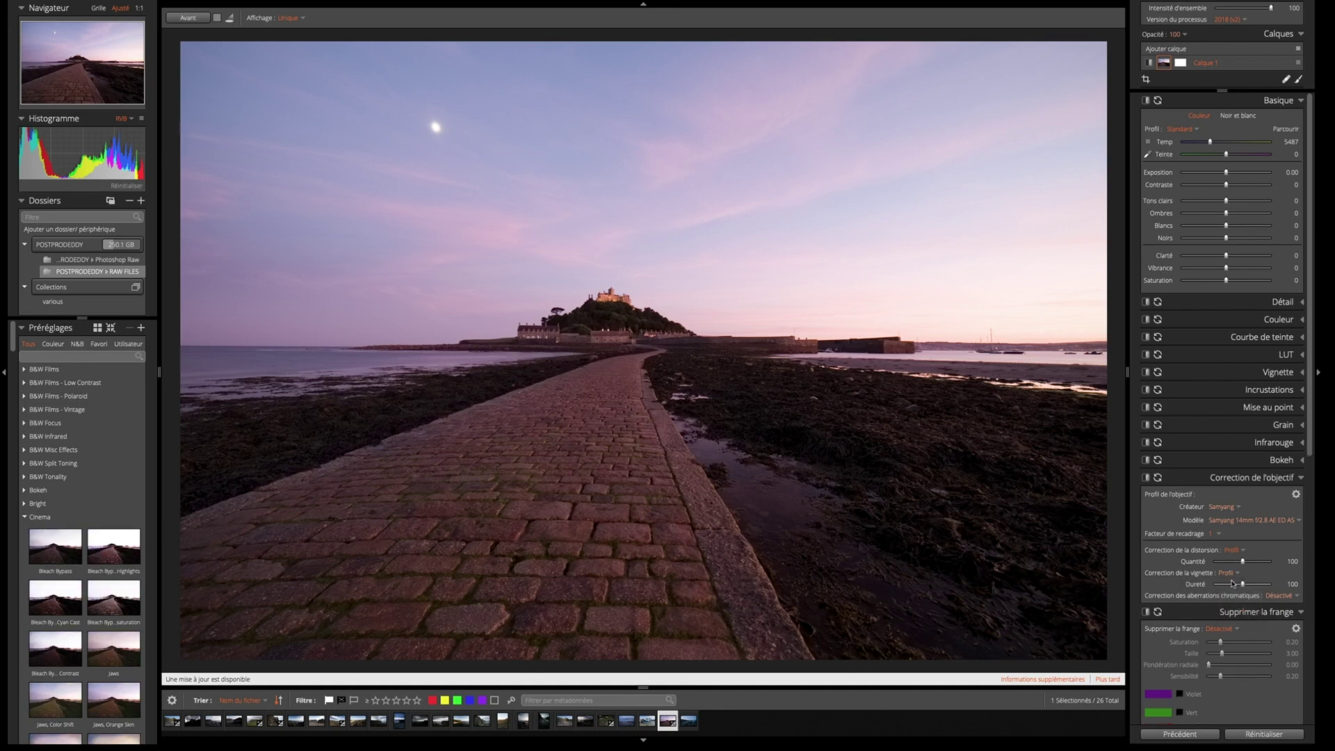
click(1286, 597)
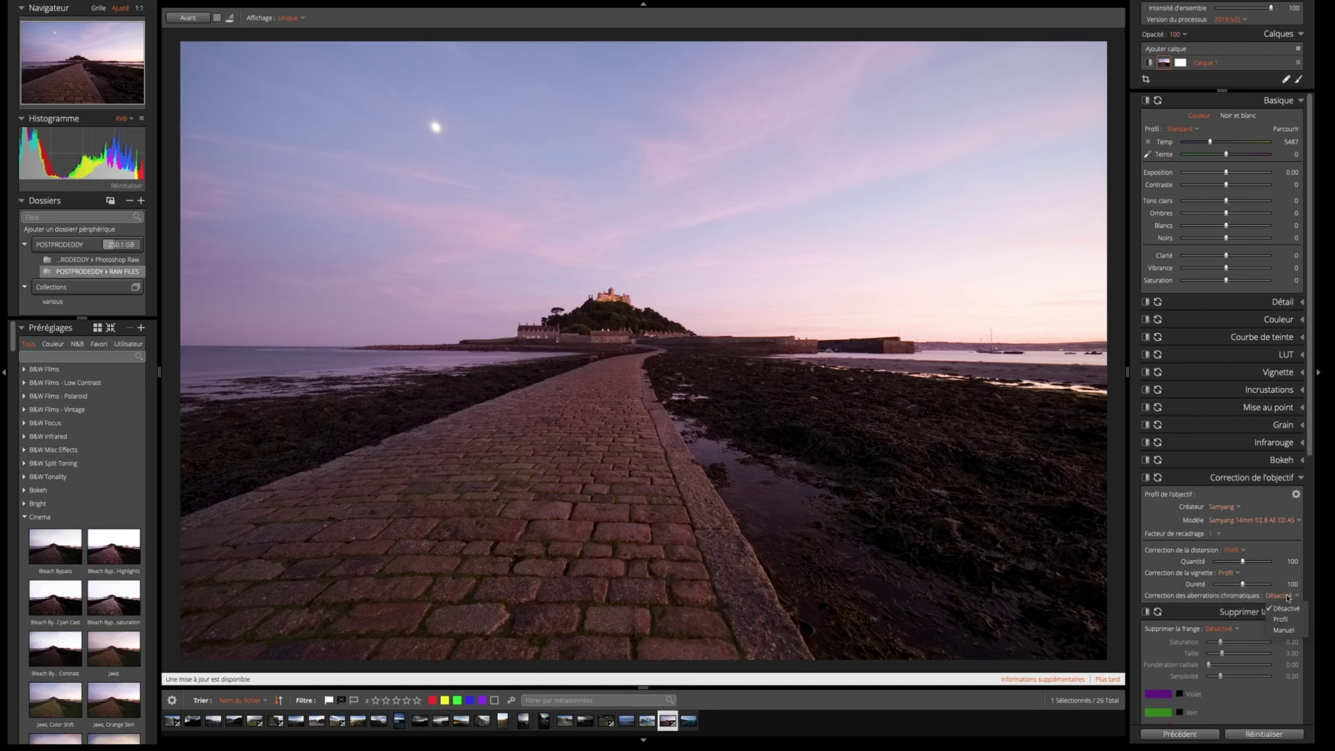
click(1281, 620)
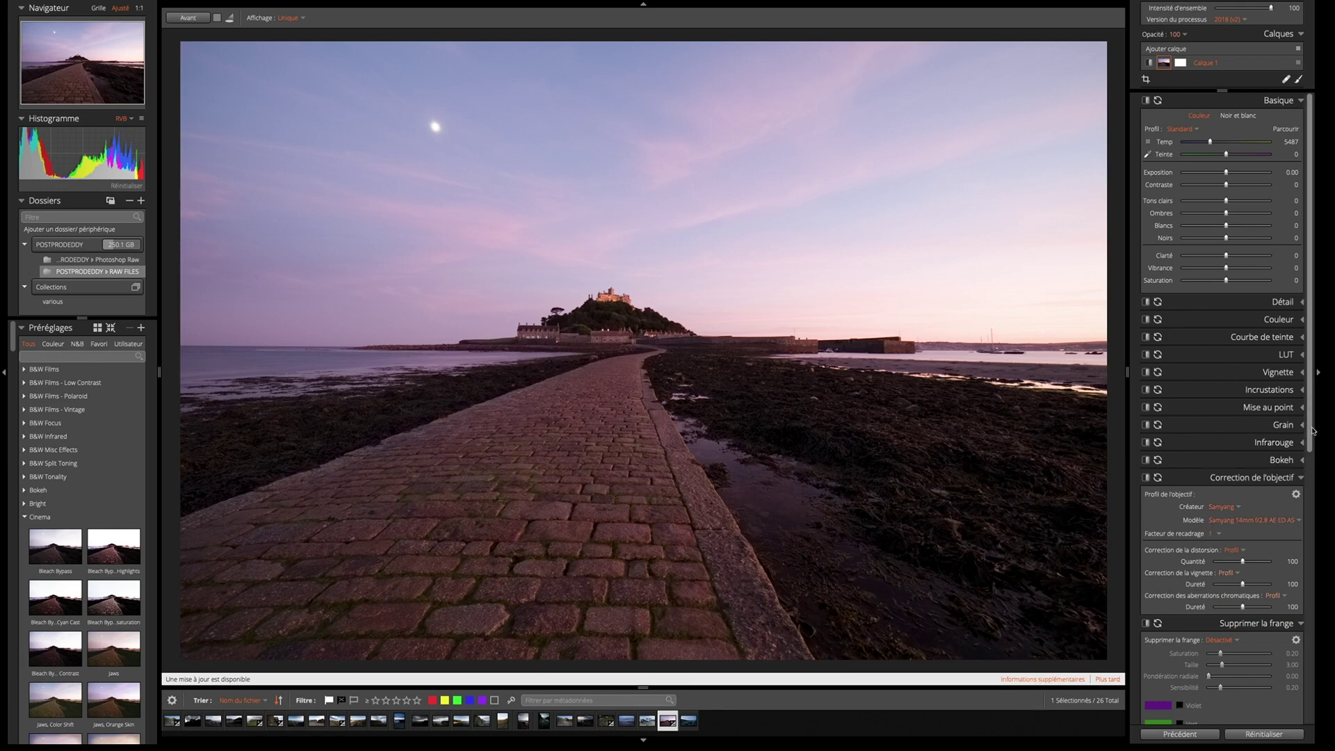
Try fringe removal with a custom colour sampled from the dark seaweed beside the path, and set fringe removal back to Désactivé
drag(1312, 427, 1296, 549)
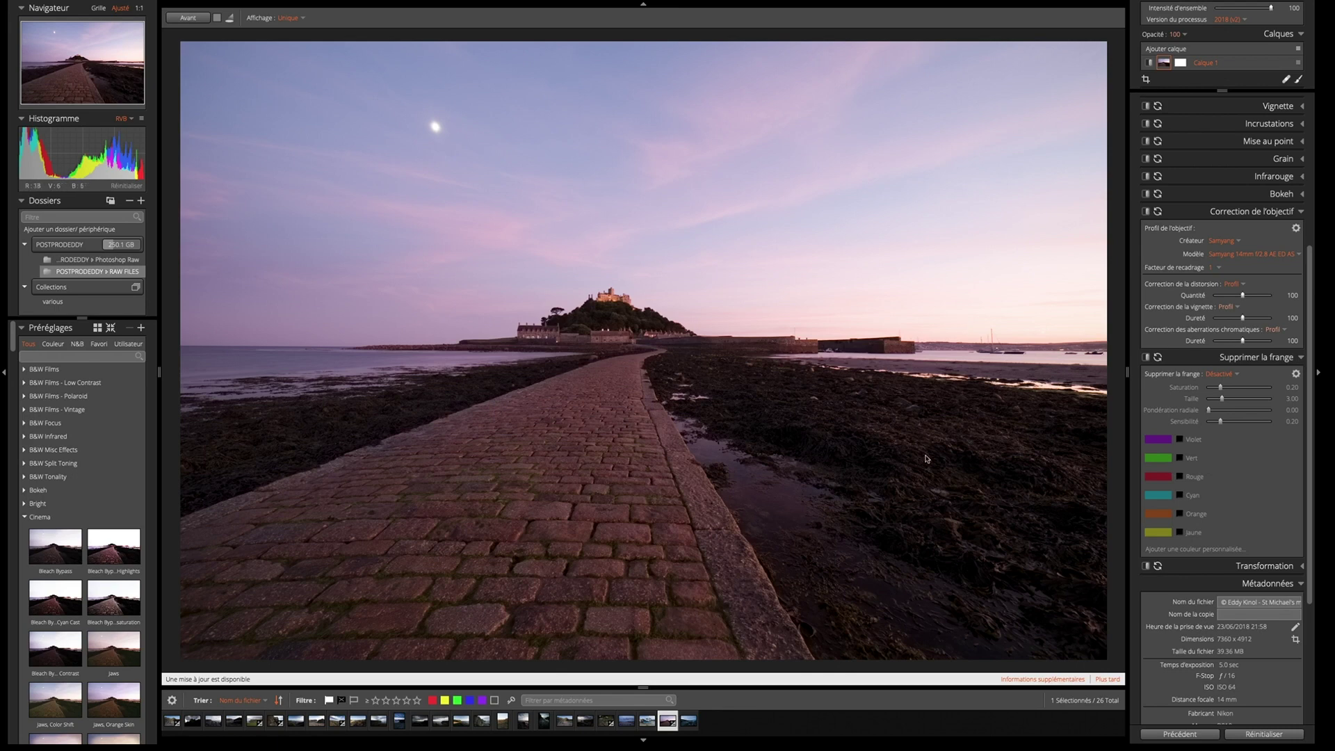
click(1221, 373)
click(1224, 398)
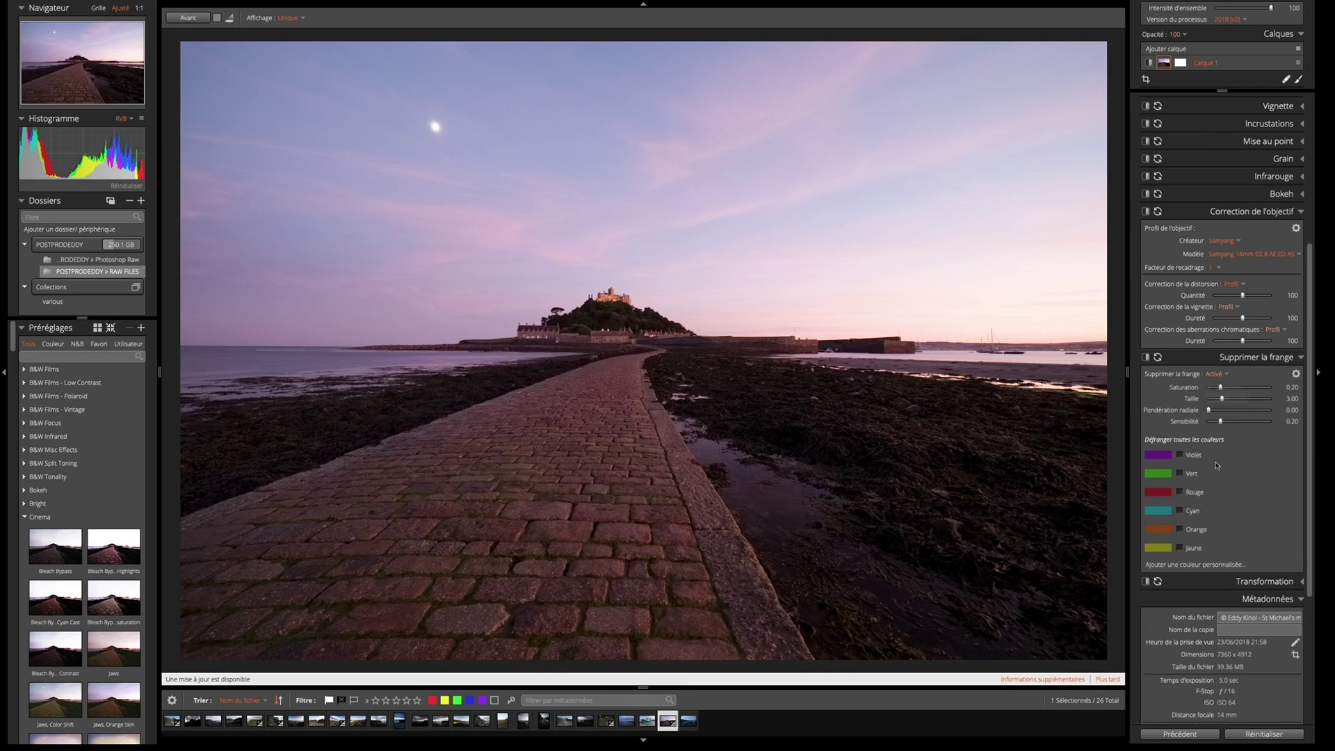
click(1182, 564)
click(1269, 568)
click(794, 500)
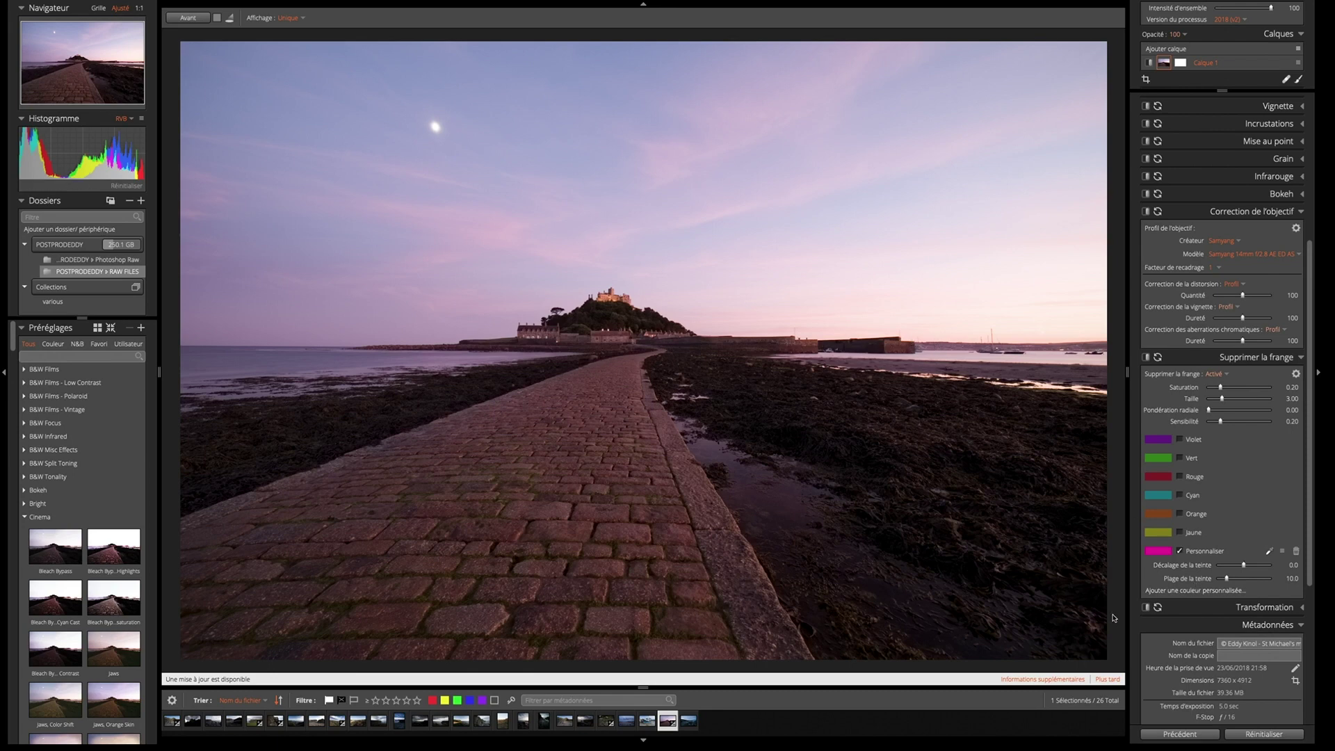
click(1217, 374)
click(1225, 387)
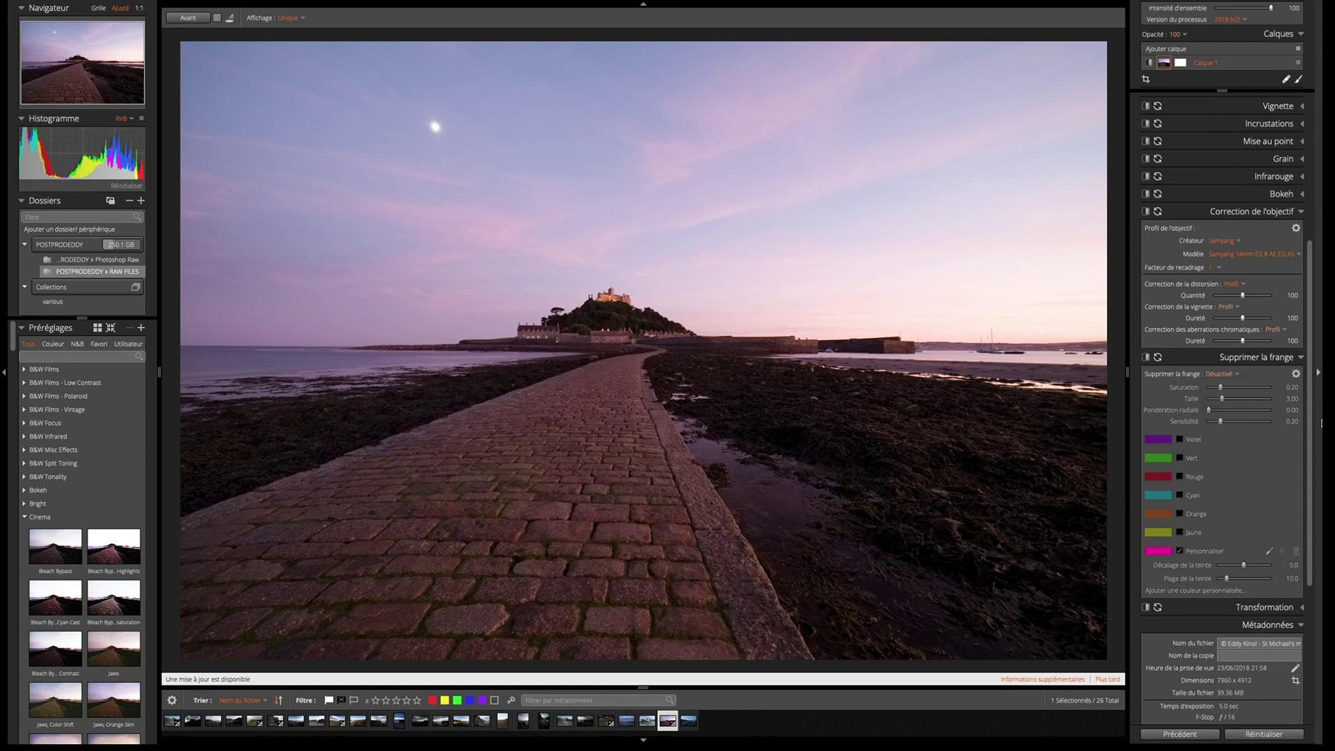
Check the photo for clipped shadows and highlights using the histogram's clipping warnings, and hide the warnings again
scroll(1315, 417, up, 2)
scroll(1314, 417, up, 5)
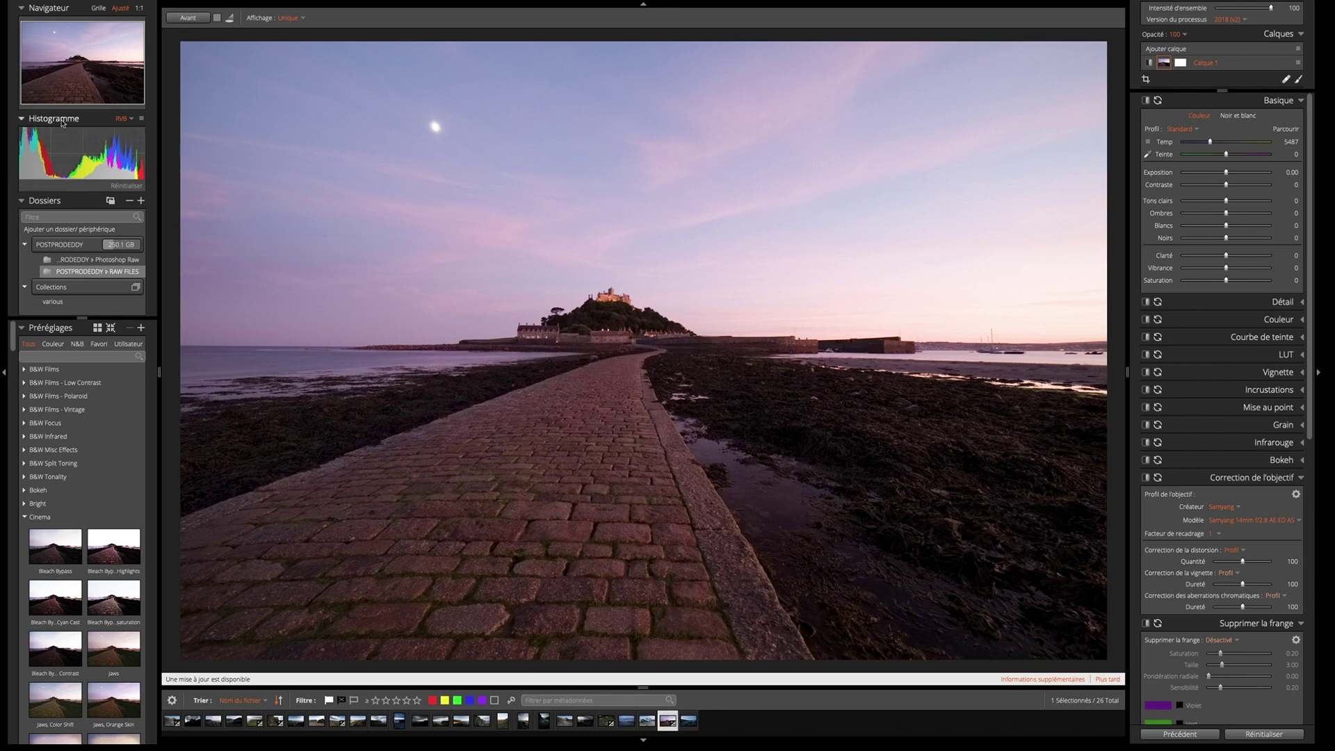
click(25, 133)
click(139, 134)
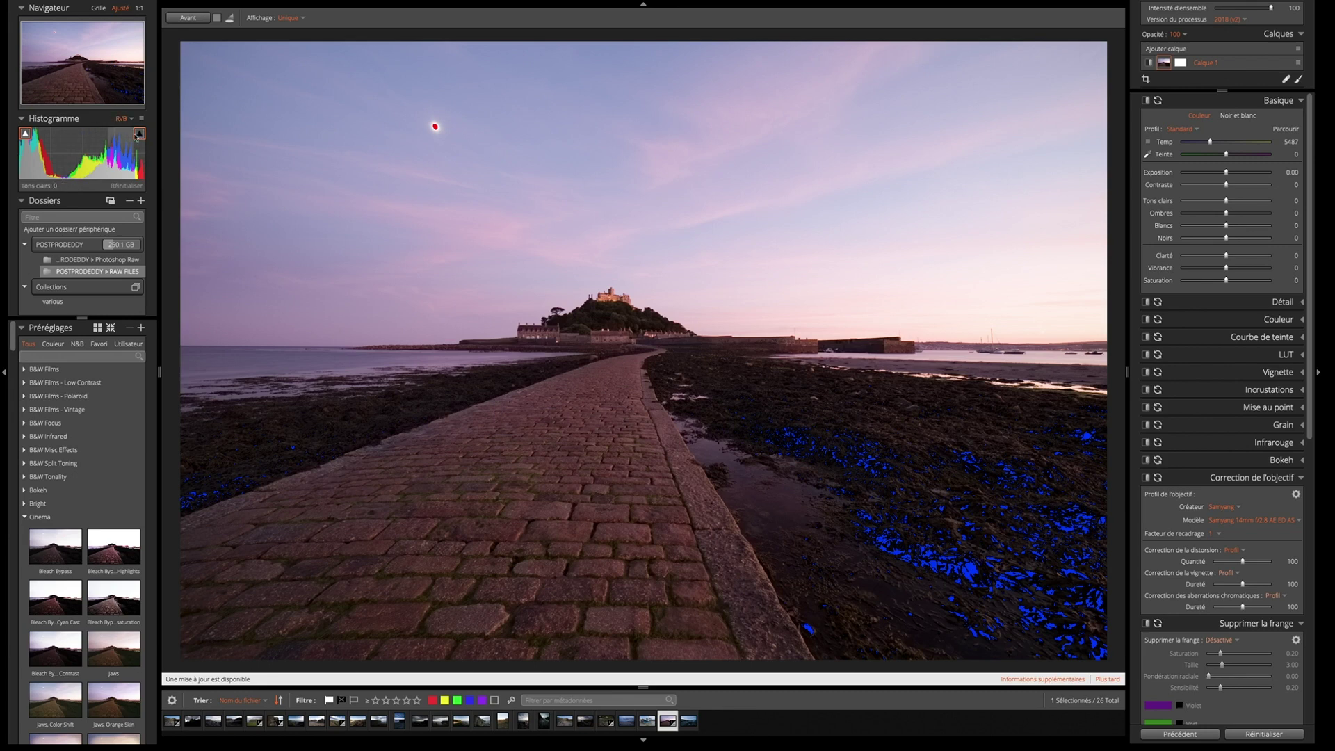
click(25, 133)
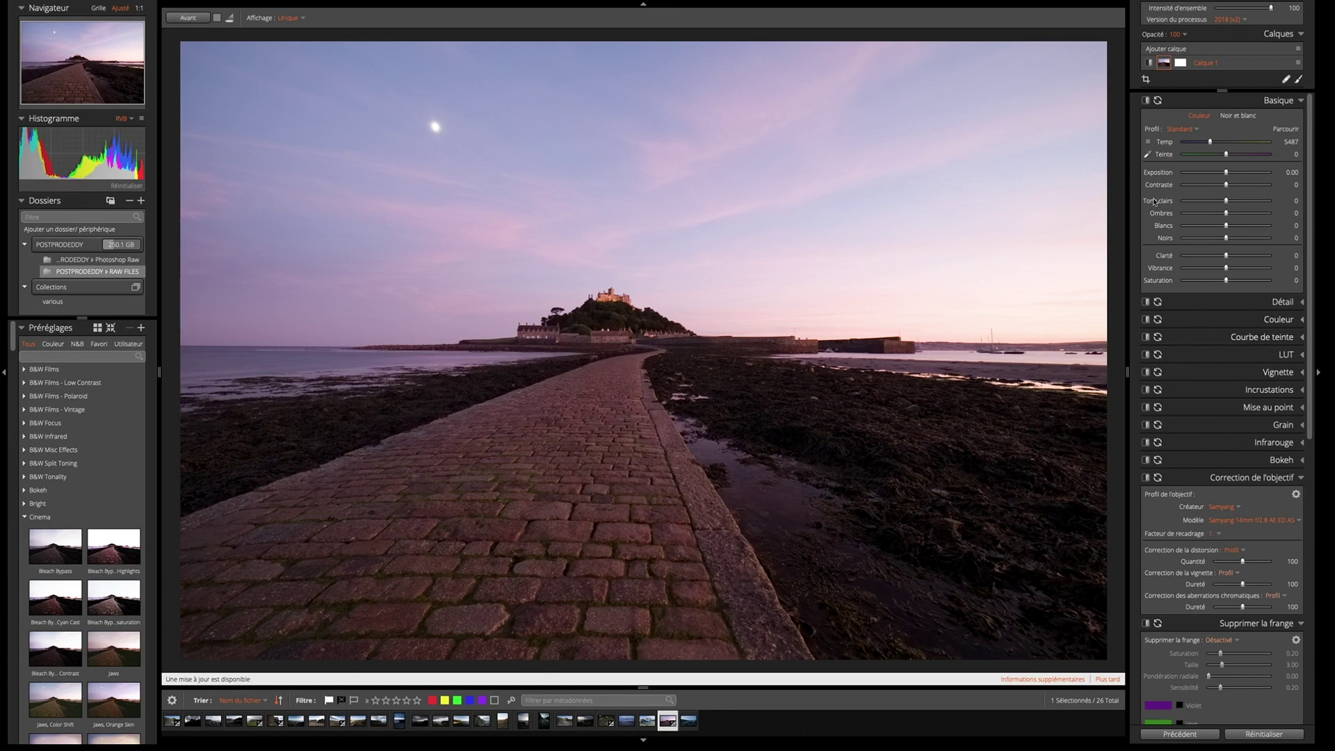
Straighten the photo by levelling it along the sea horizon left of the island, and apply the crop
click(1146, 79)
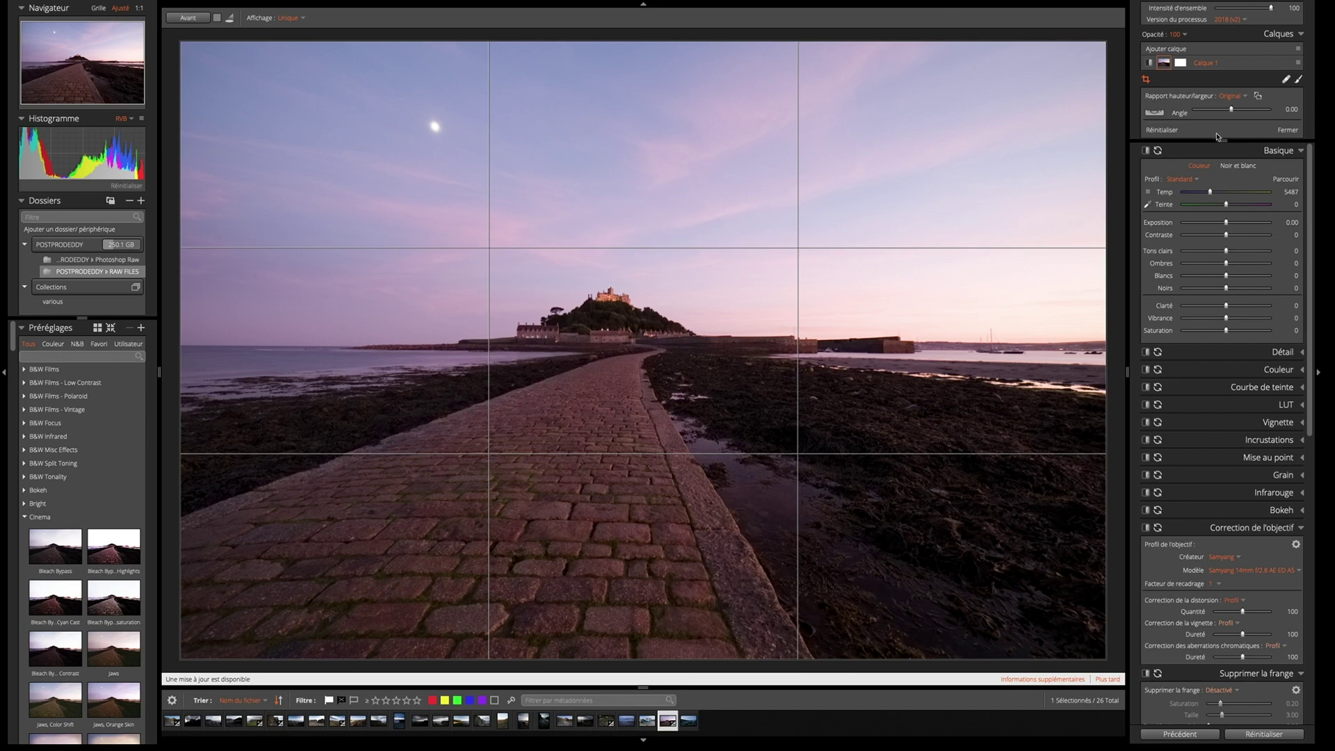
click(1157, 114)
drag(189, 345, 365, 353)
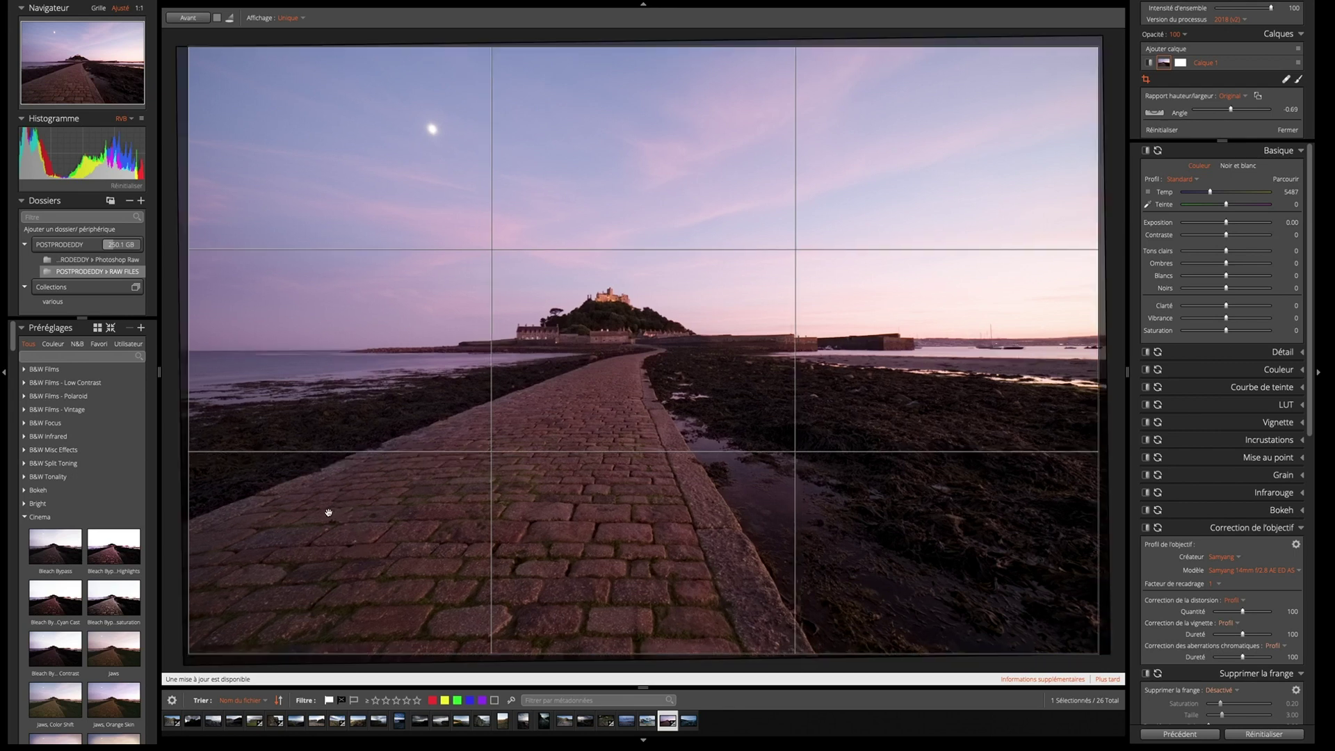
key(Return)
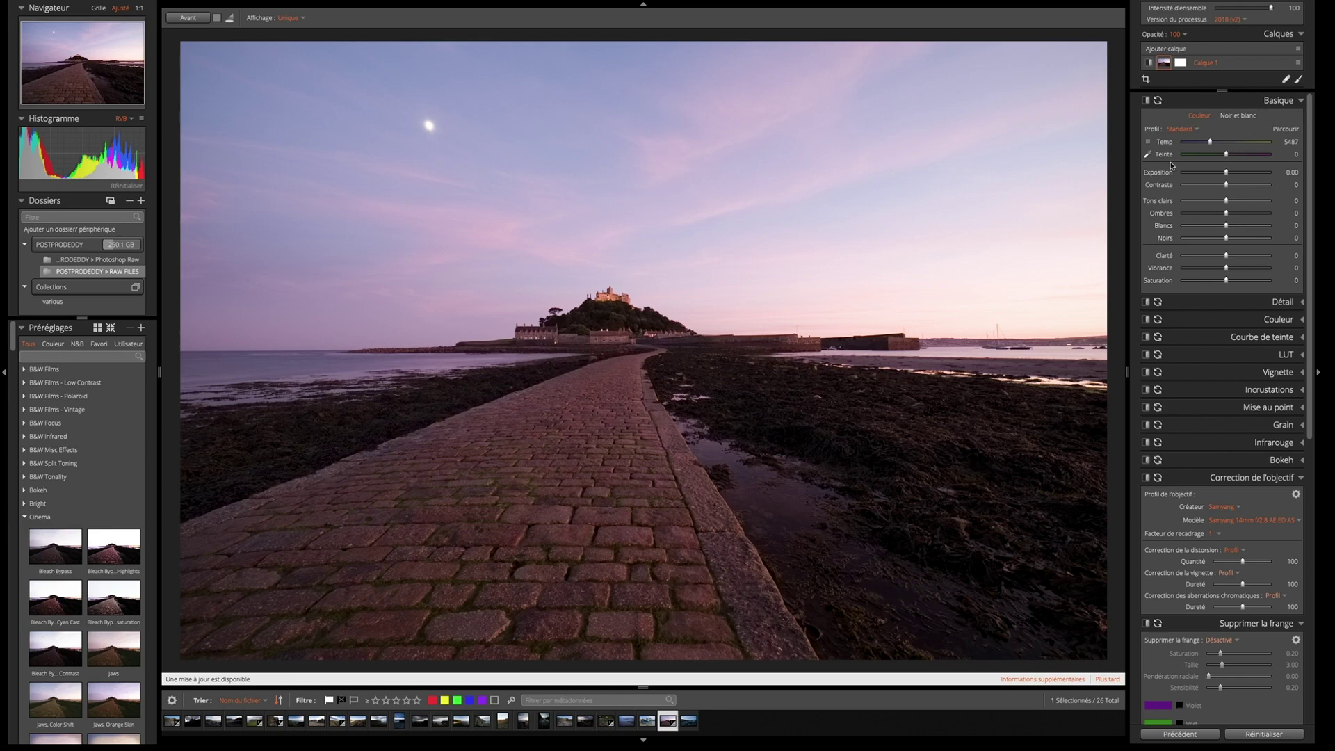
Browse the available colour profiles and preview the white balance presets on the photo
click(1190, 131)
click(1244, 133)
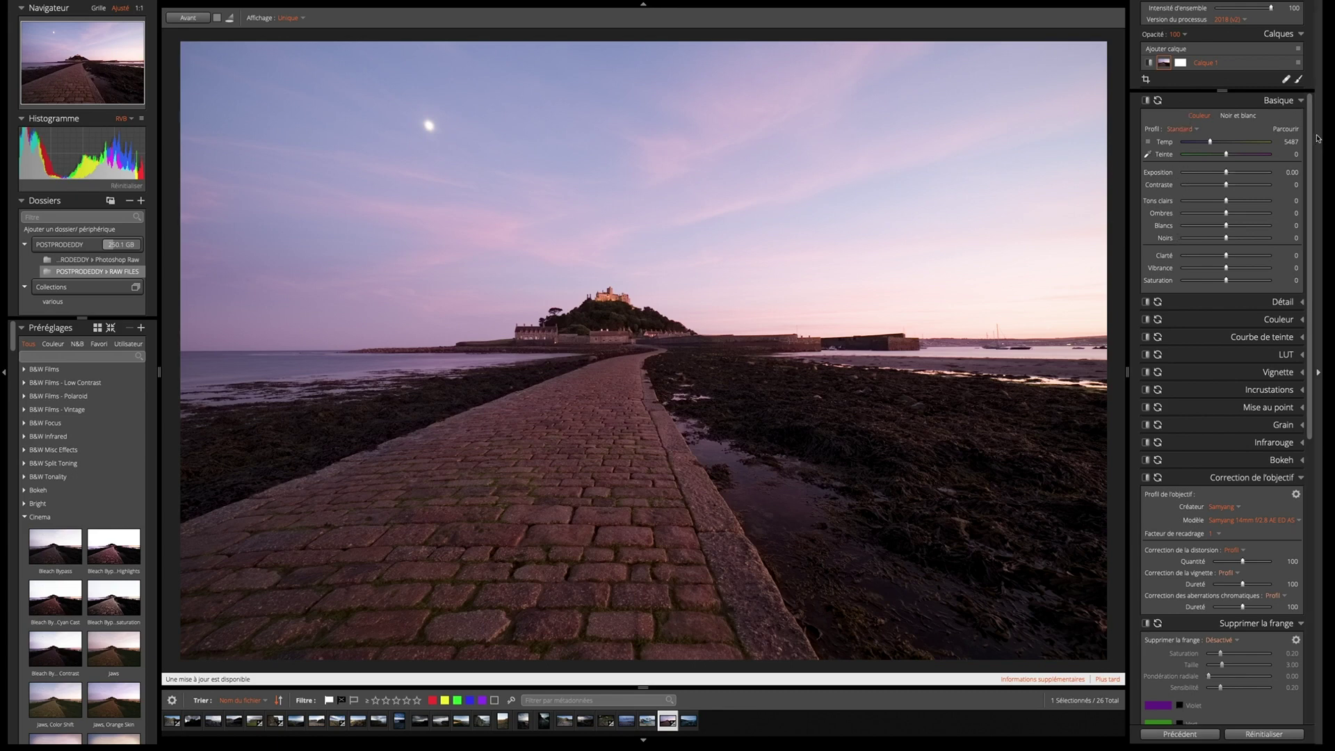
click(1146, 143)
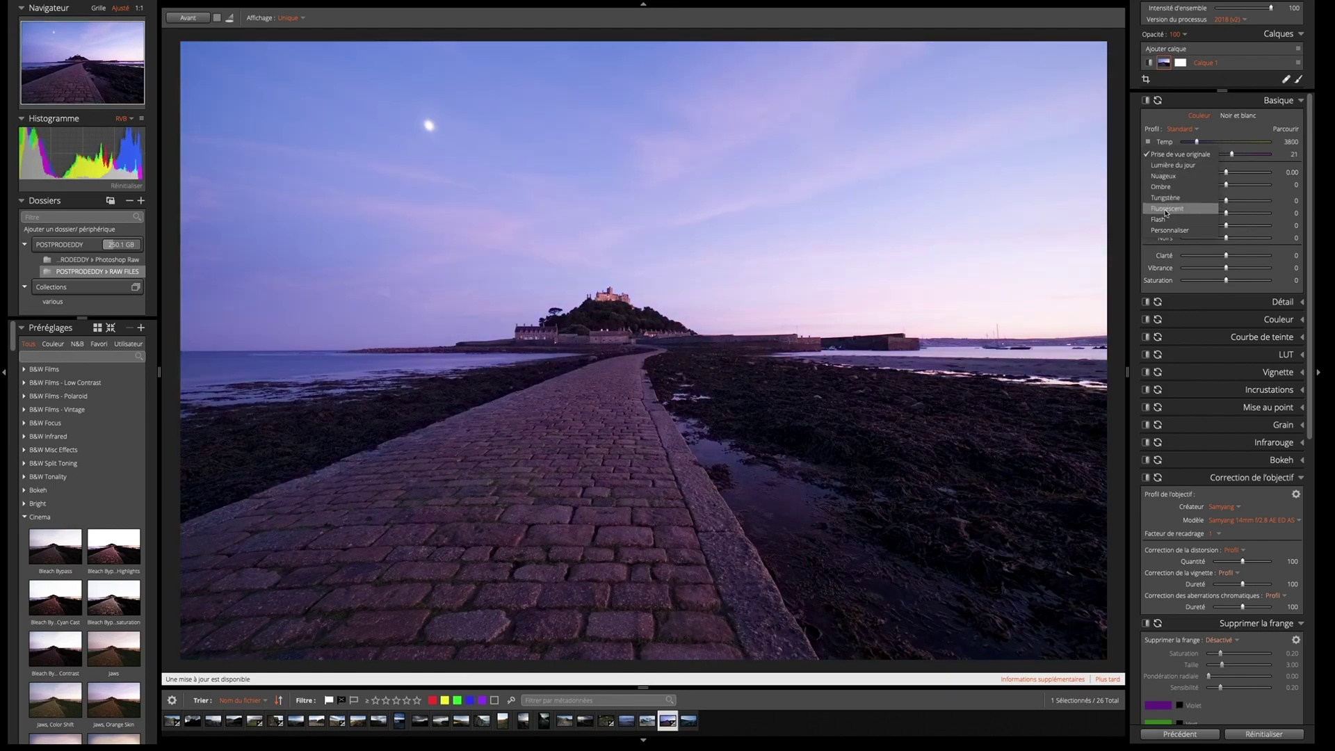
click(1226, 133)
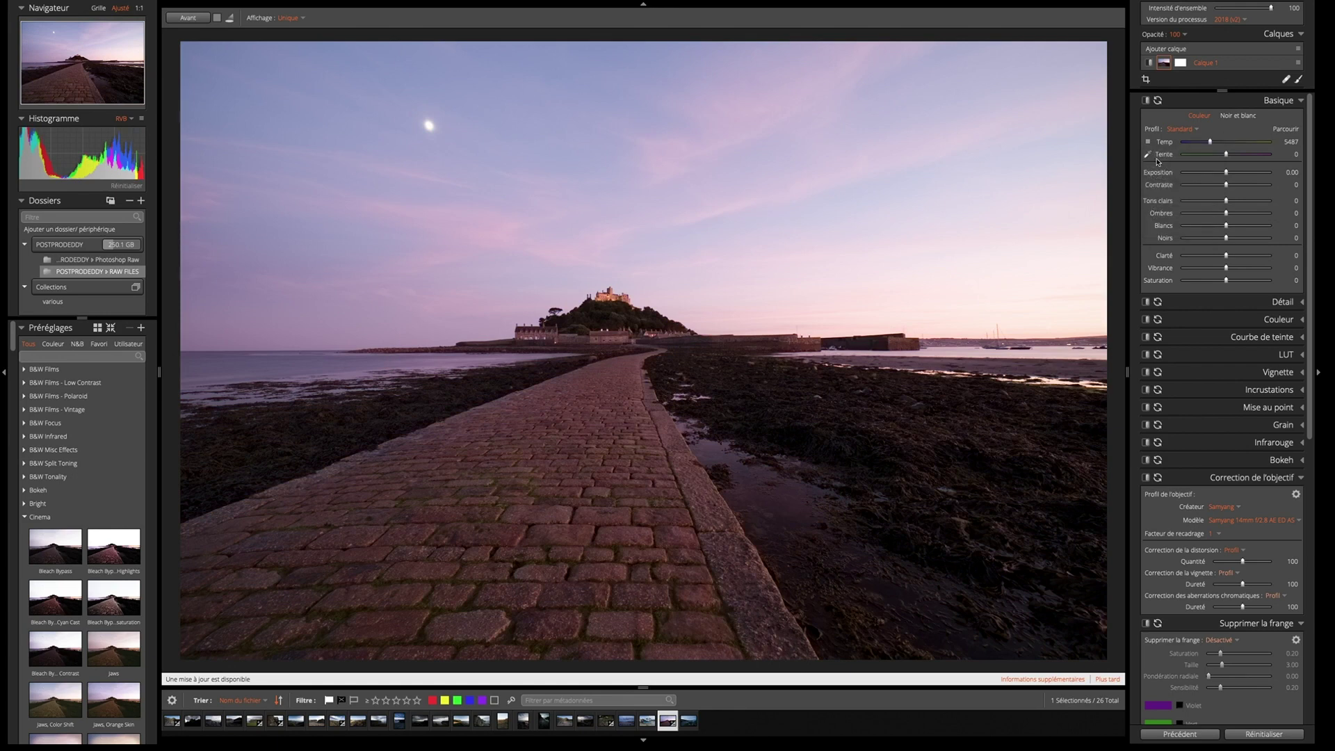
Set the white balance by sampling neutral spots in the sky, ending just above the horizon right of the island with Temp 2874 and Teinte -58
click(1148, 156)
click(842, 191)
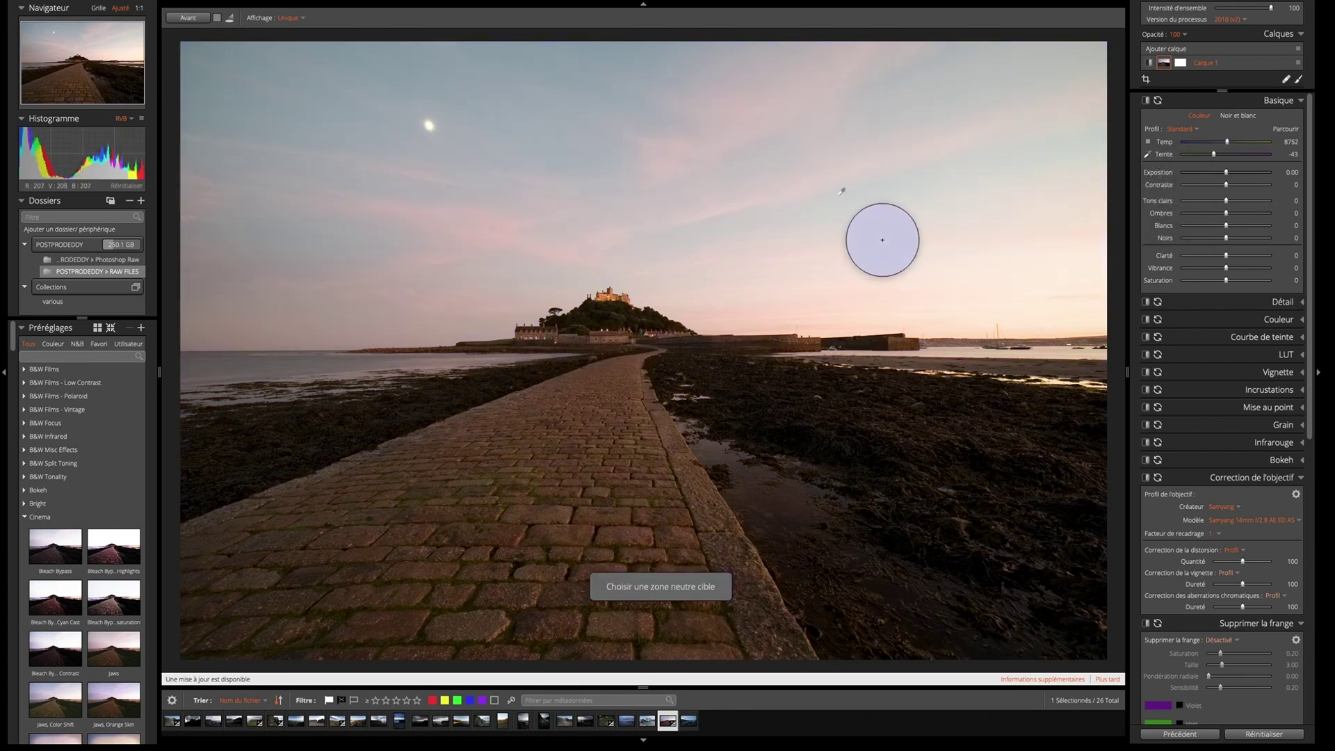
click(949, 220)
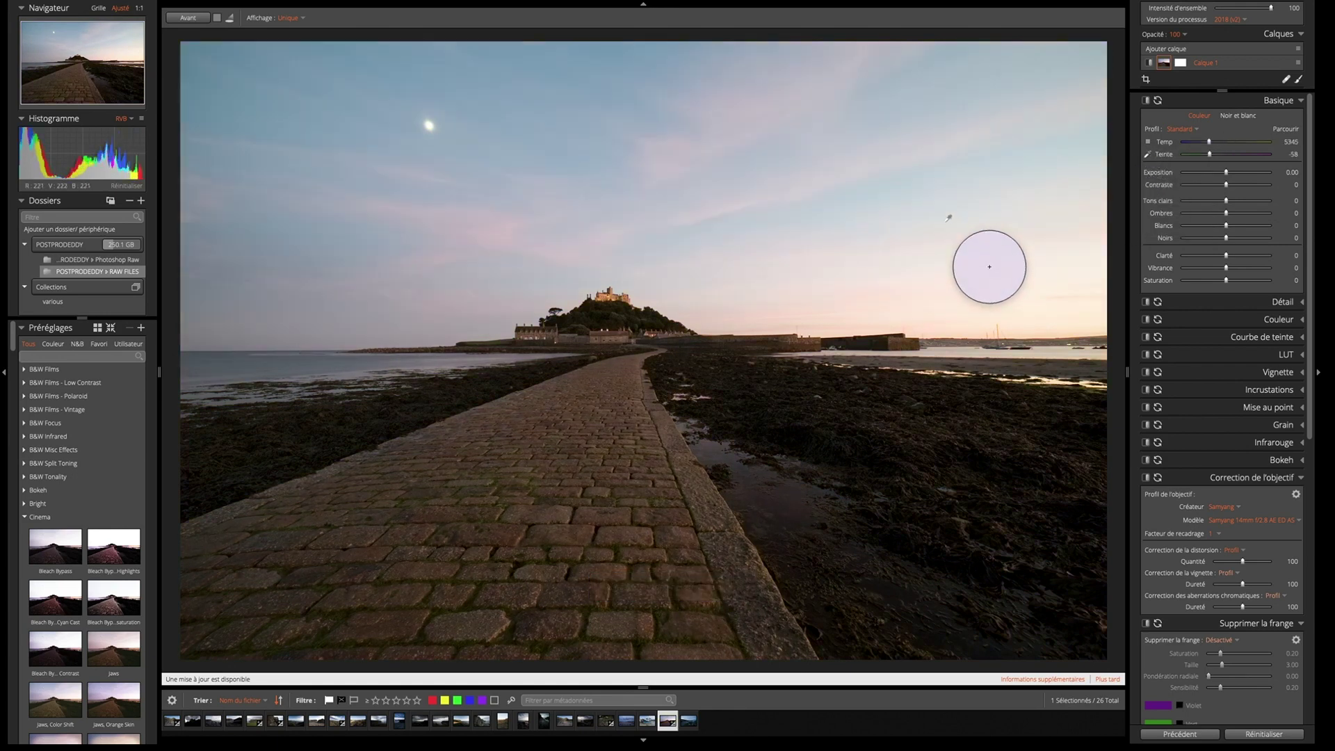
click(680, 279)
click(596, 197)
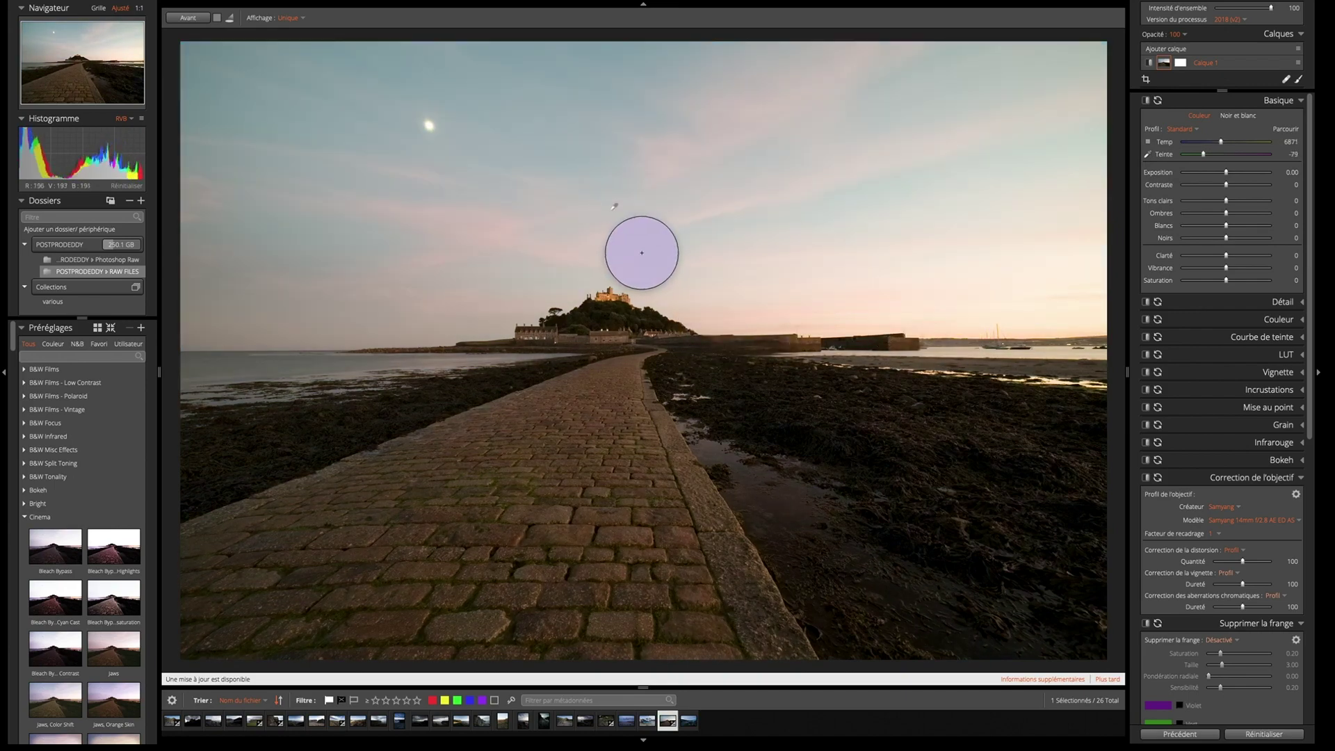
click(766, 305)
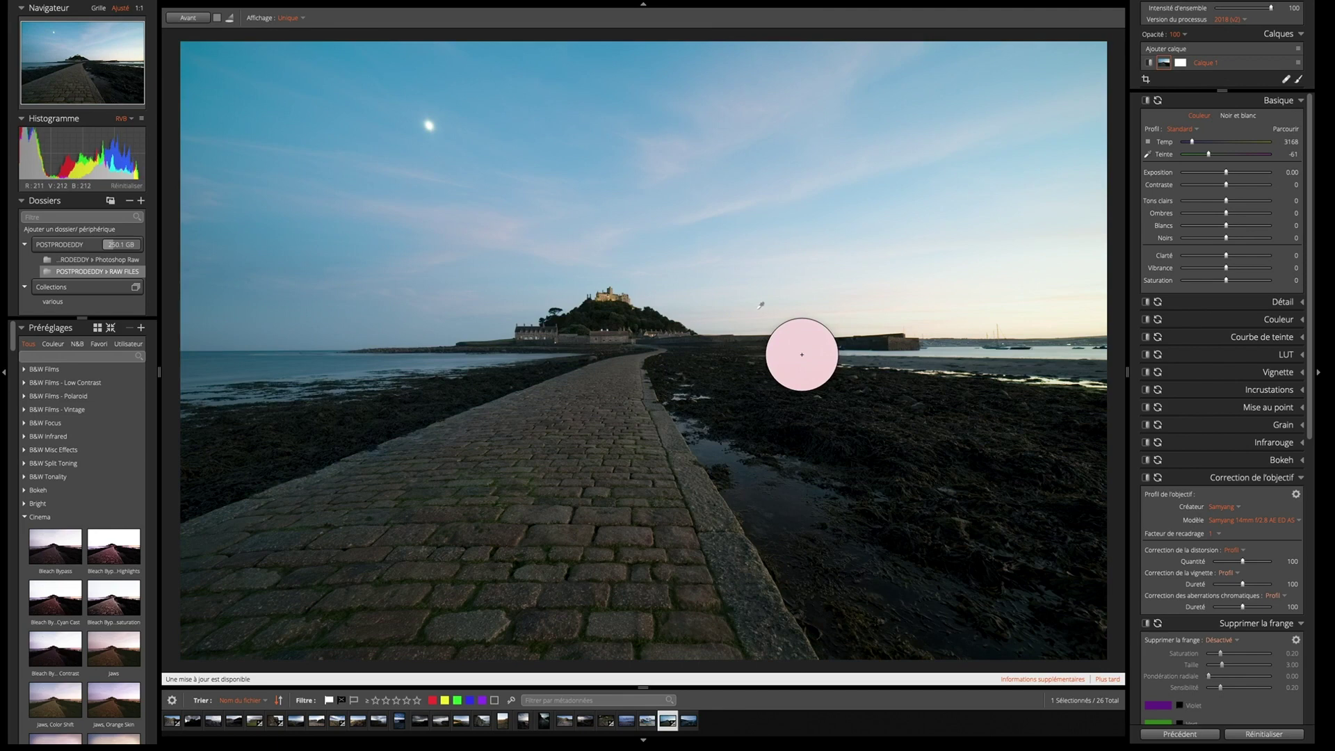
click(761, 308)
click(762, 310)
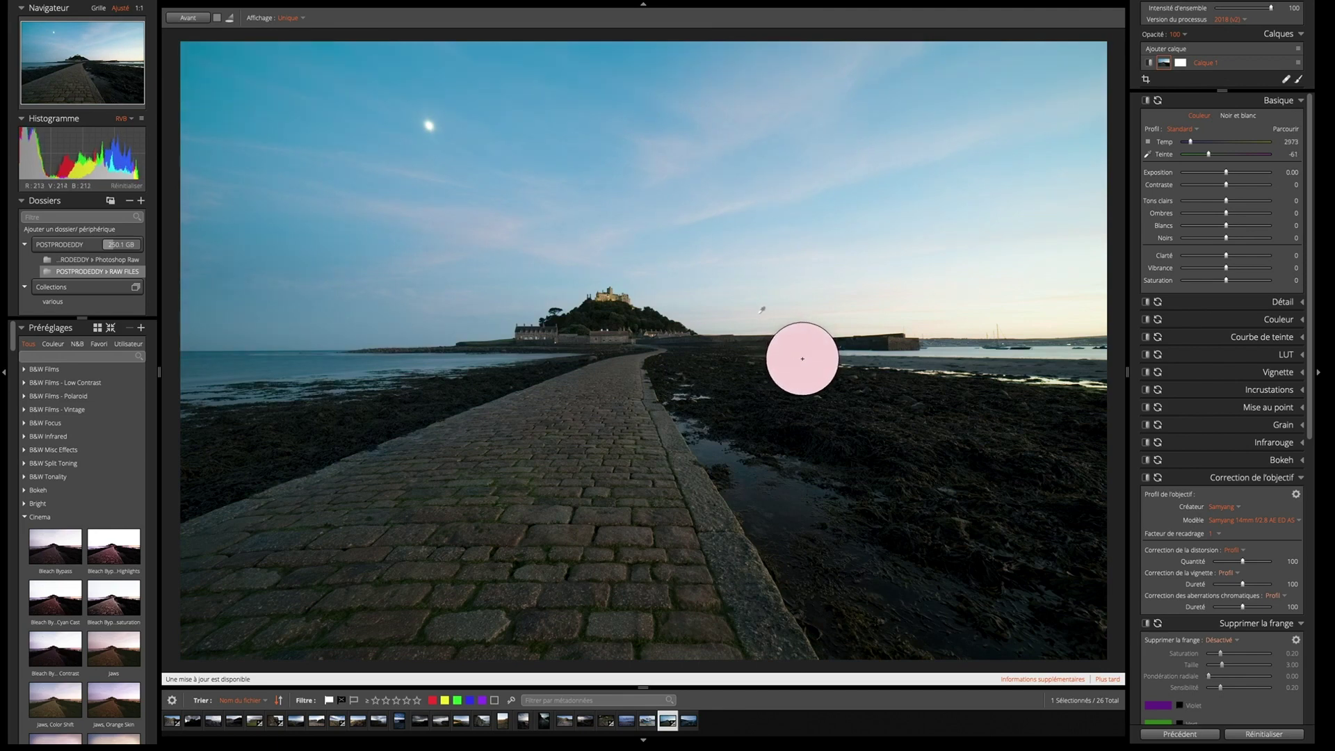
click(762, 310)
click(770, 312)
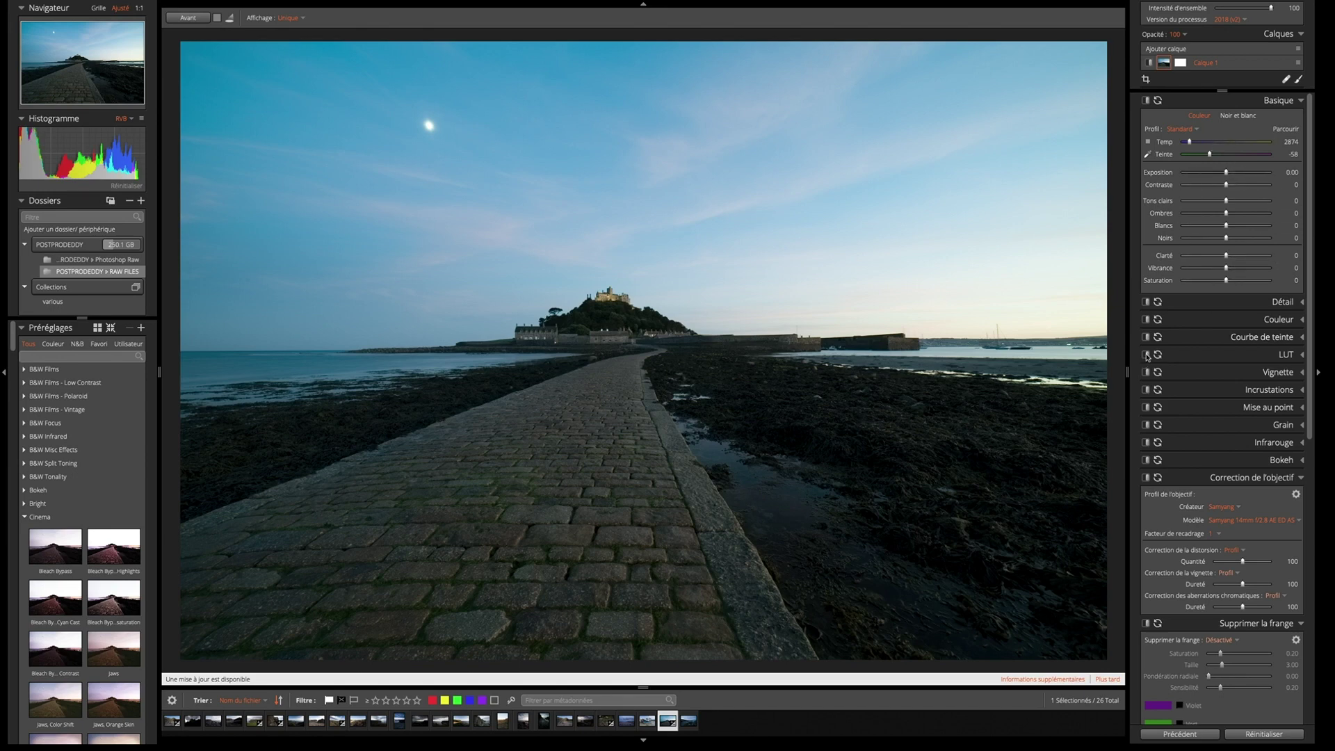
Adjust the tonal range with Ombres 44, Noirs 32, Blancs 19 and Tons clairs -52, checking the shadow clipping
drag(1226, 213, 1244, 214)
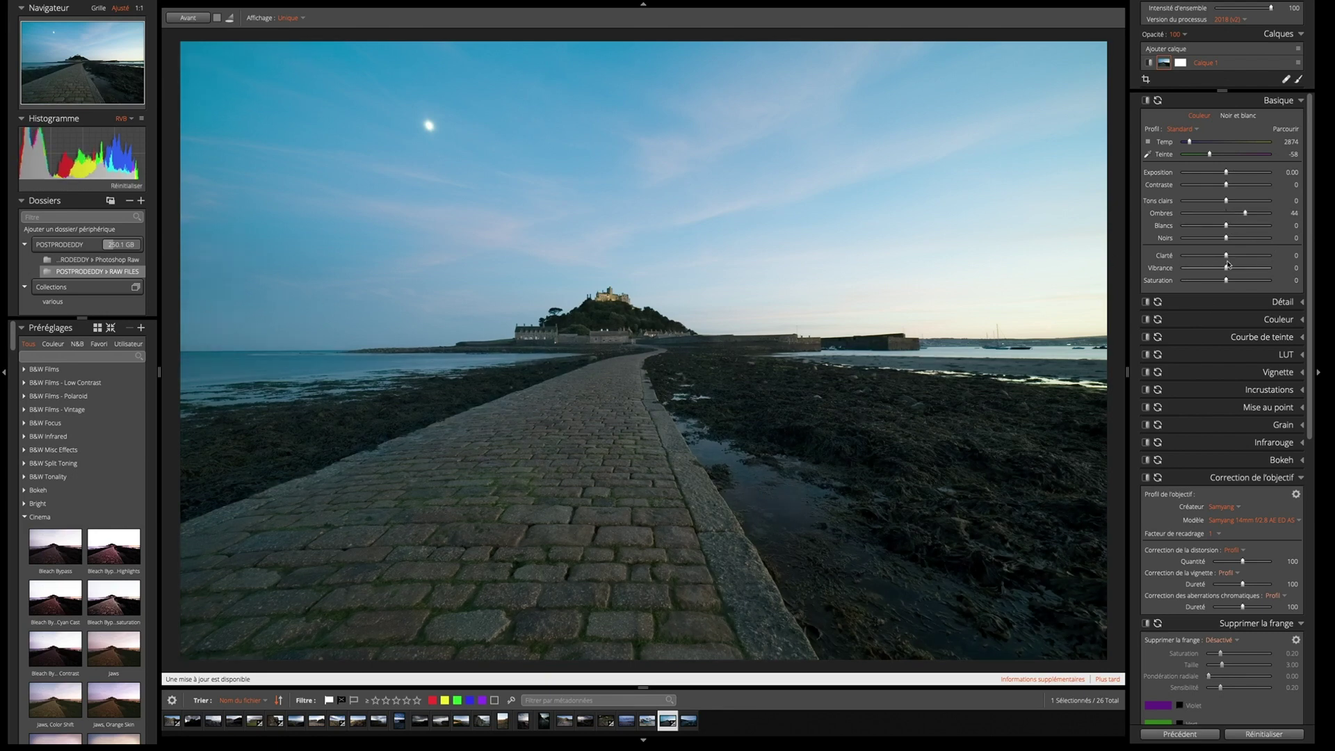
drag(1226, 238, 1240, 238)
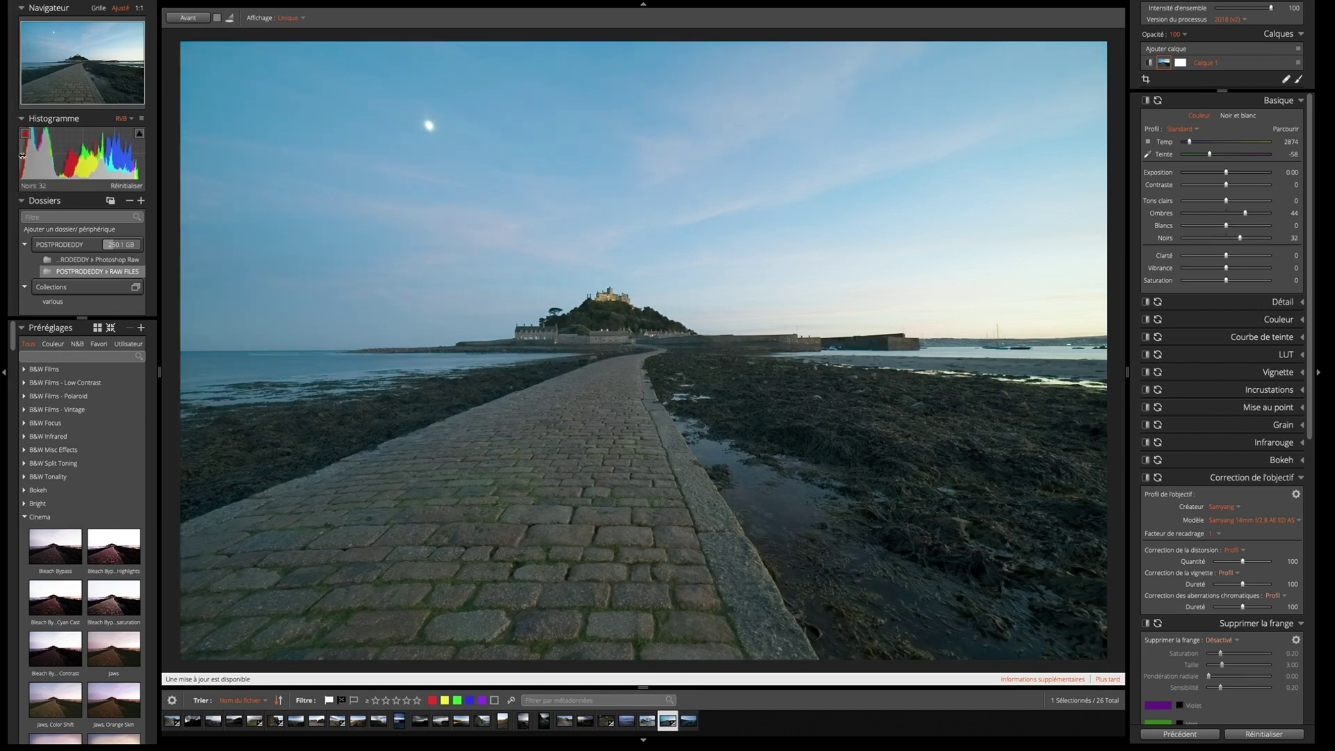
click(25, 132)
drag(1228, 225, 1234, 226)
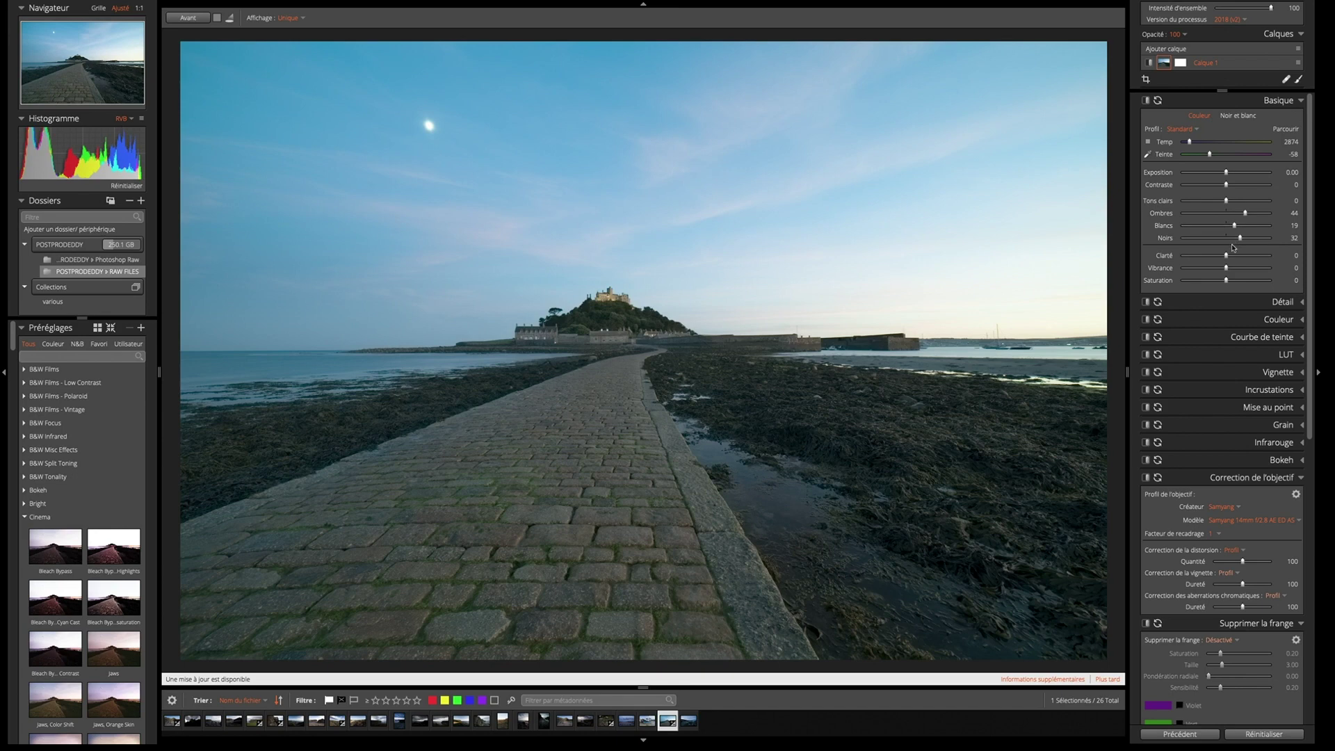
drag(1226, 201, 1204, 200)
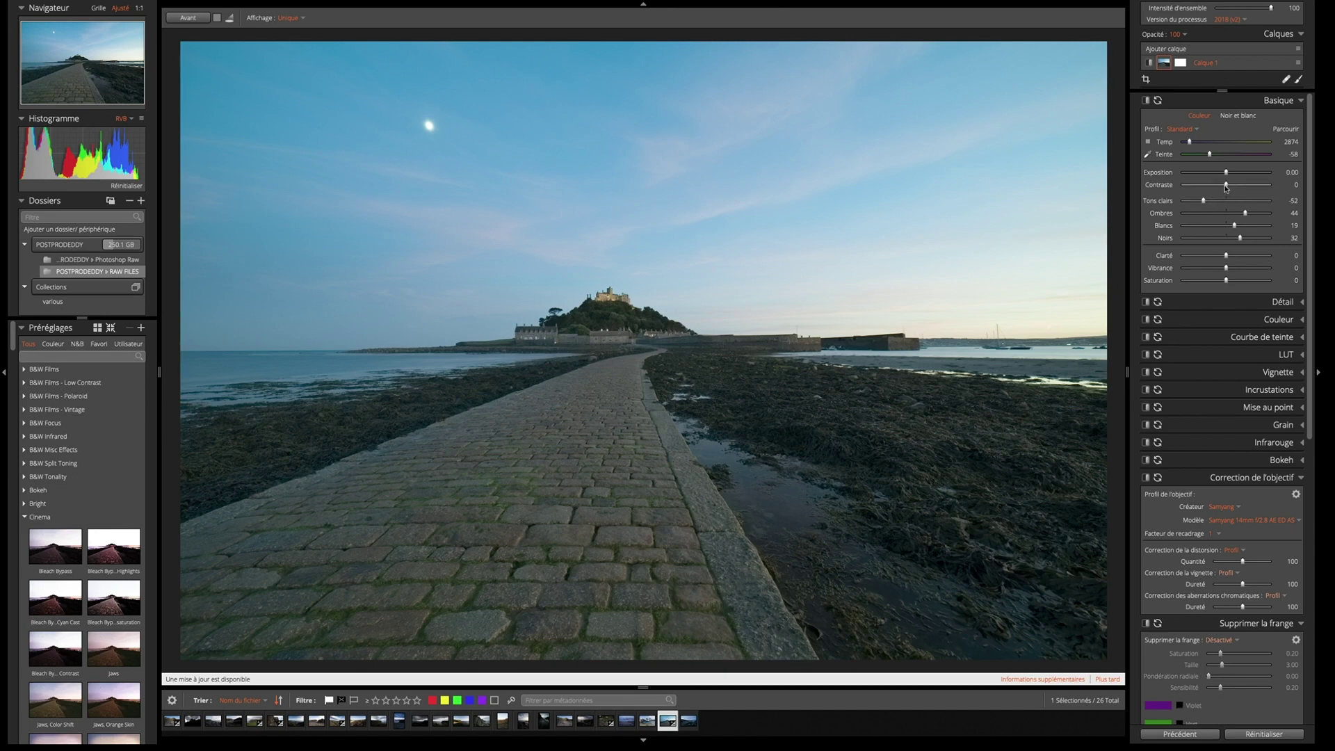
Set Contraste to 21 and Exposition to 0.47, and warm the photo to Temp 4394
drag(1227, 187, 1235, 186)
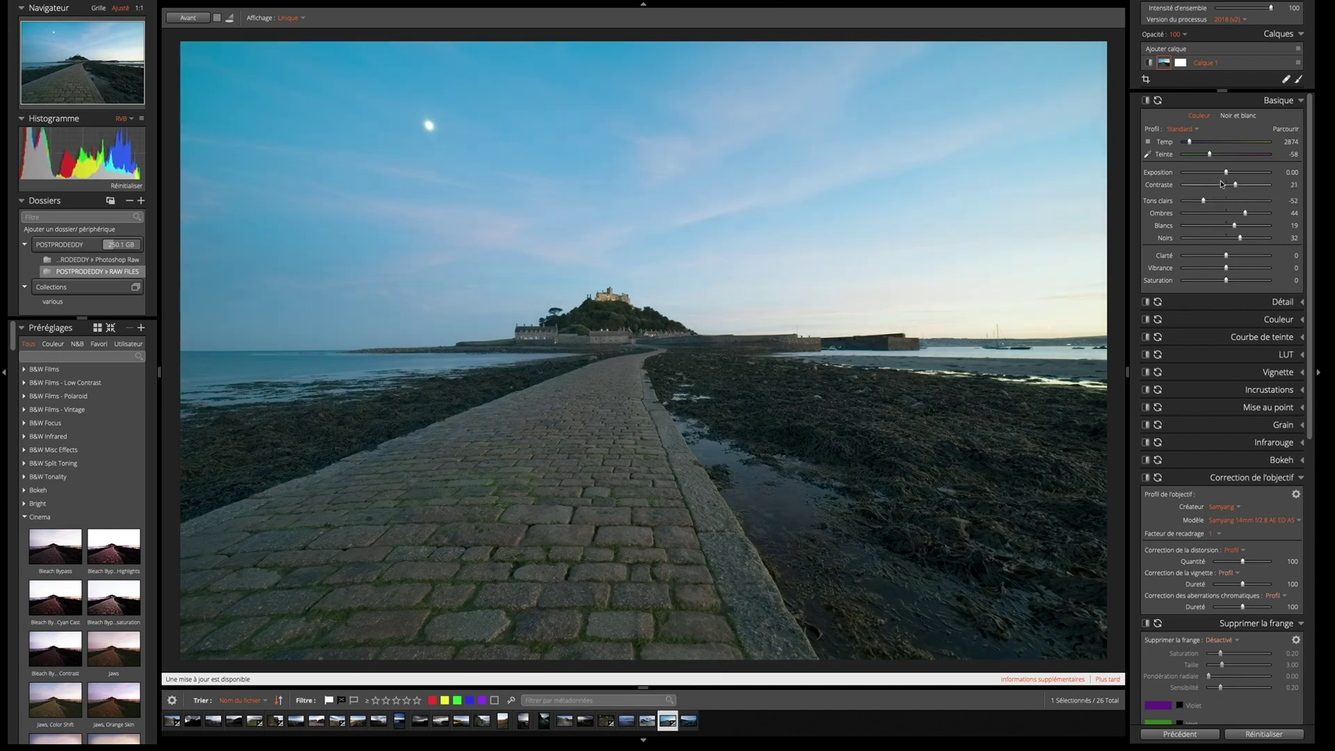
drag(1230, 175, 1229, 174)
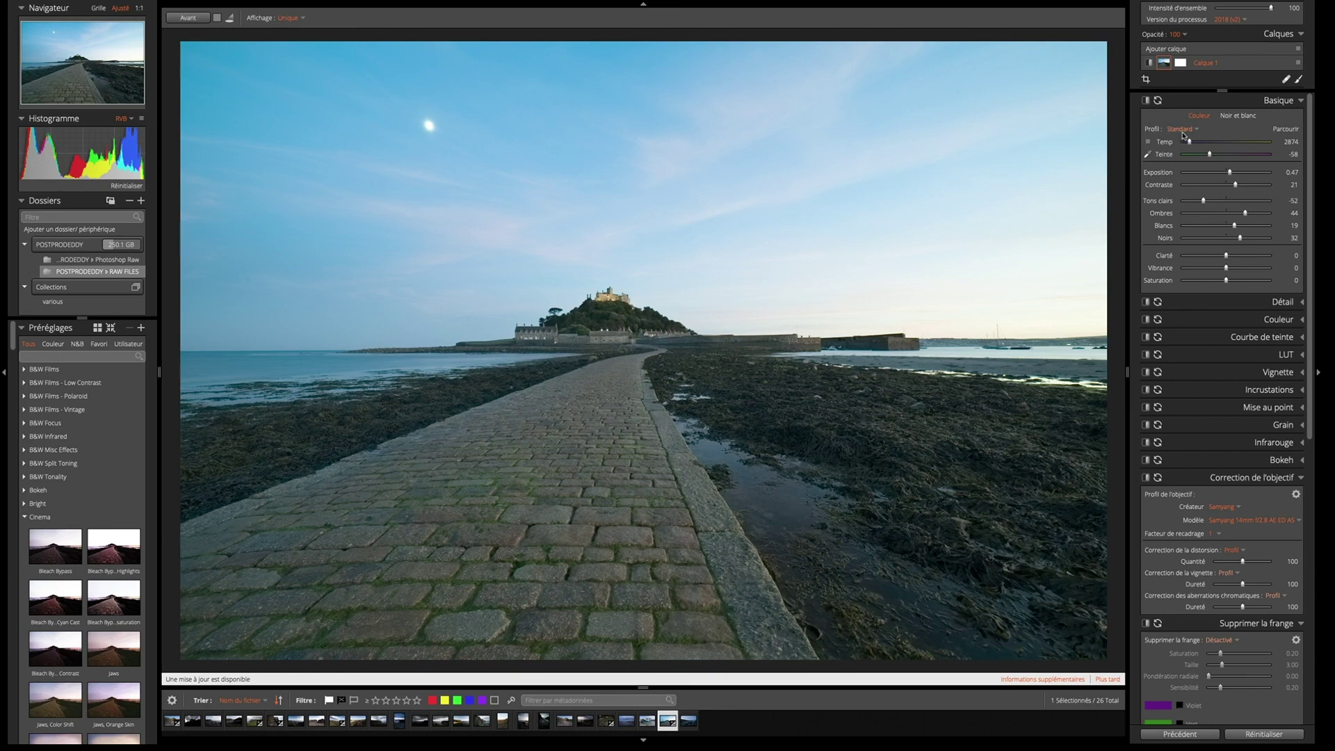
drag(1190, 142, 1201, 143)
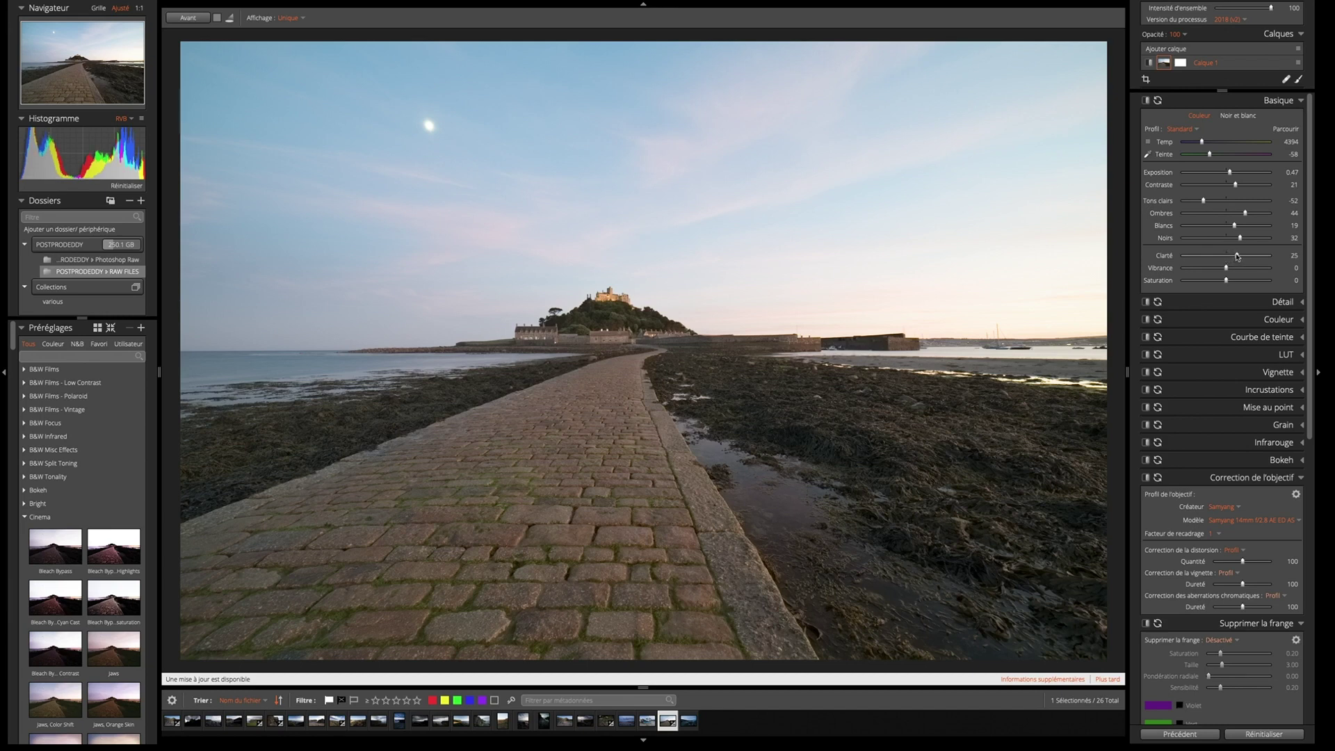
Set the photo's Clarté to 21 and Vibrance to 33
drag(1237, 256, 1235, 256)
drag(1228, 269, 1236, 268)
drag(1235, 268, 1240, 268)
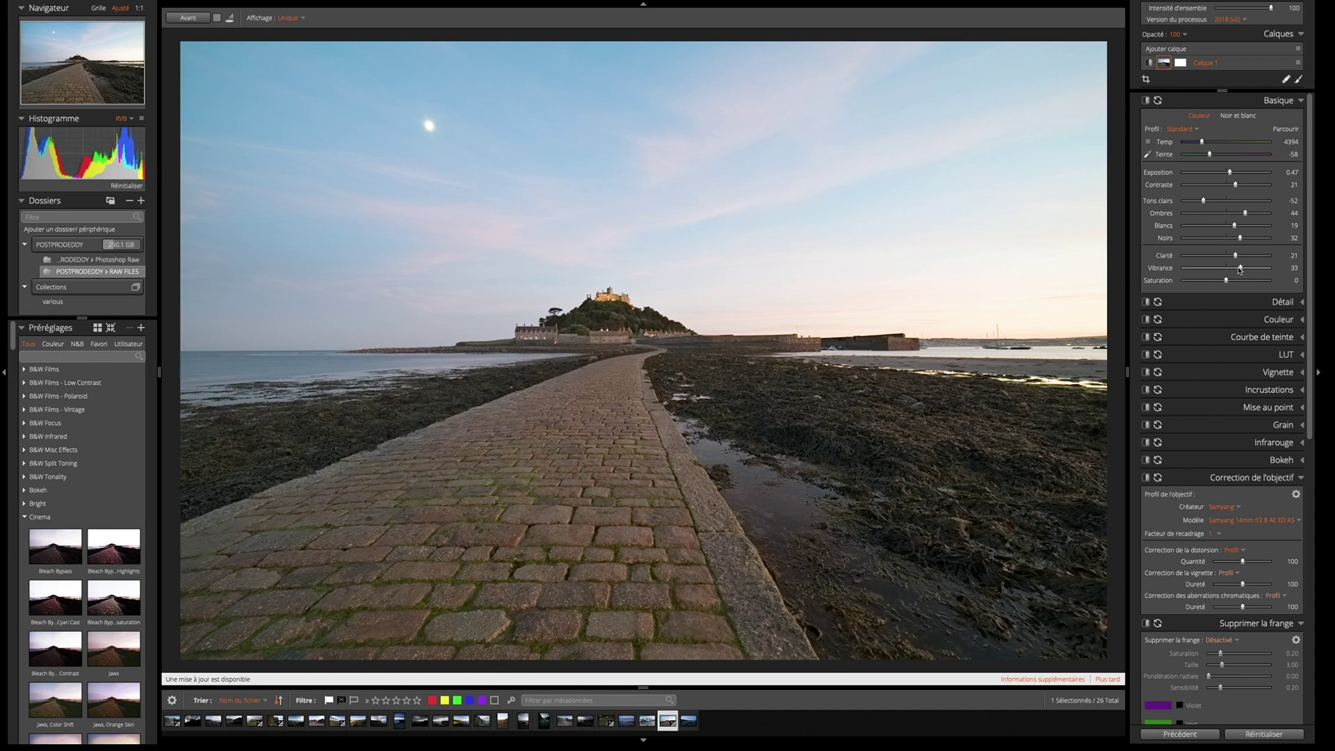
Set the photo's Saturation to -5 and compare the edit repeatedly with the original image
drag(1227, 281, 1222, 283)
key(backslash)
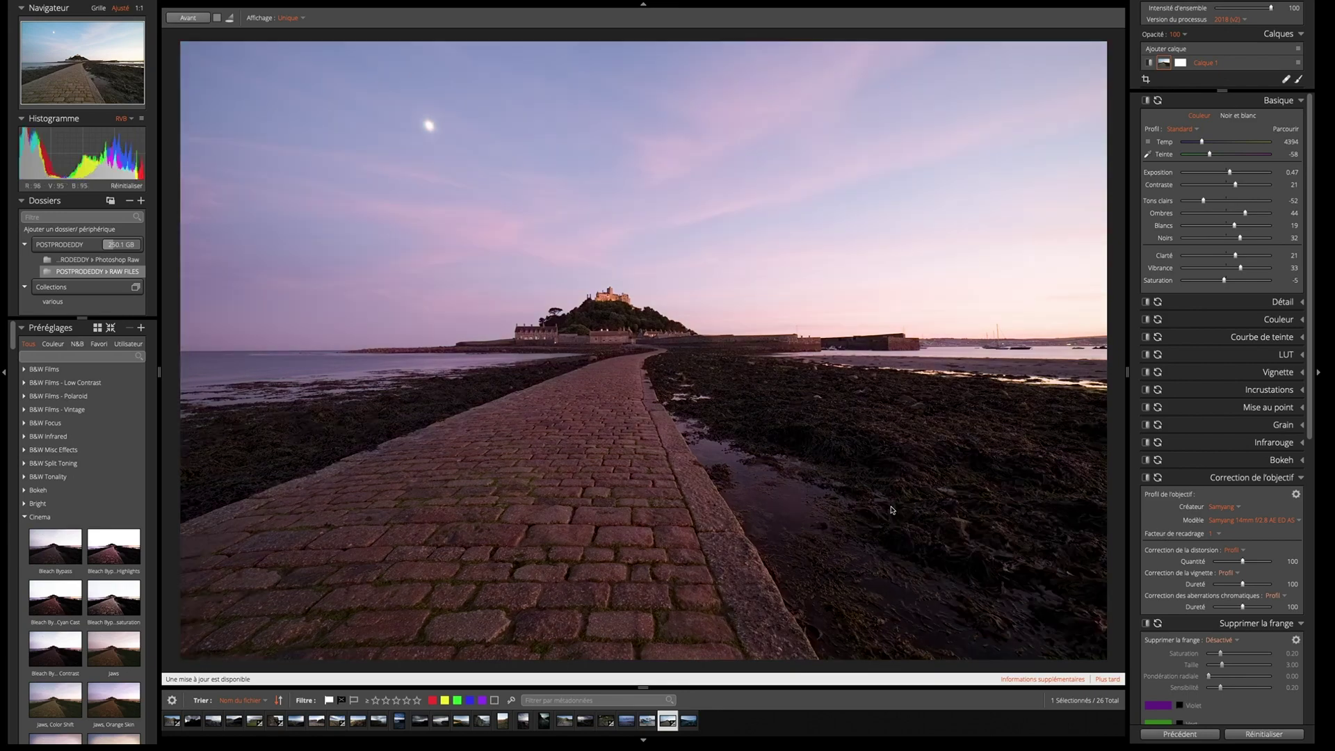
key(backslash)
key(backslash)
key(backslash)
key(backslash)
key(backslash)
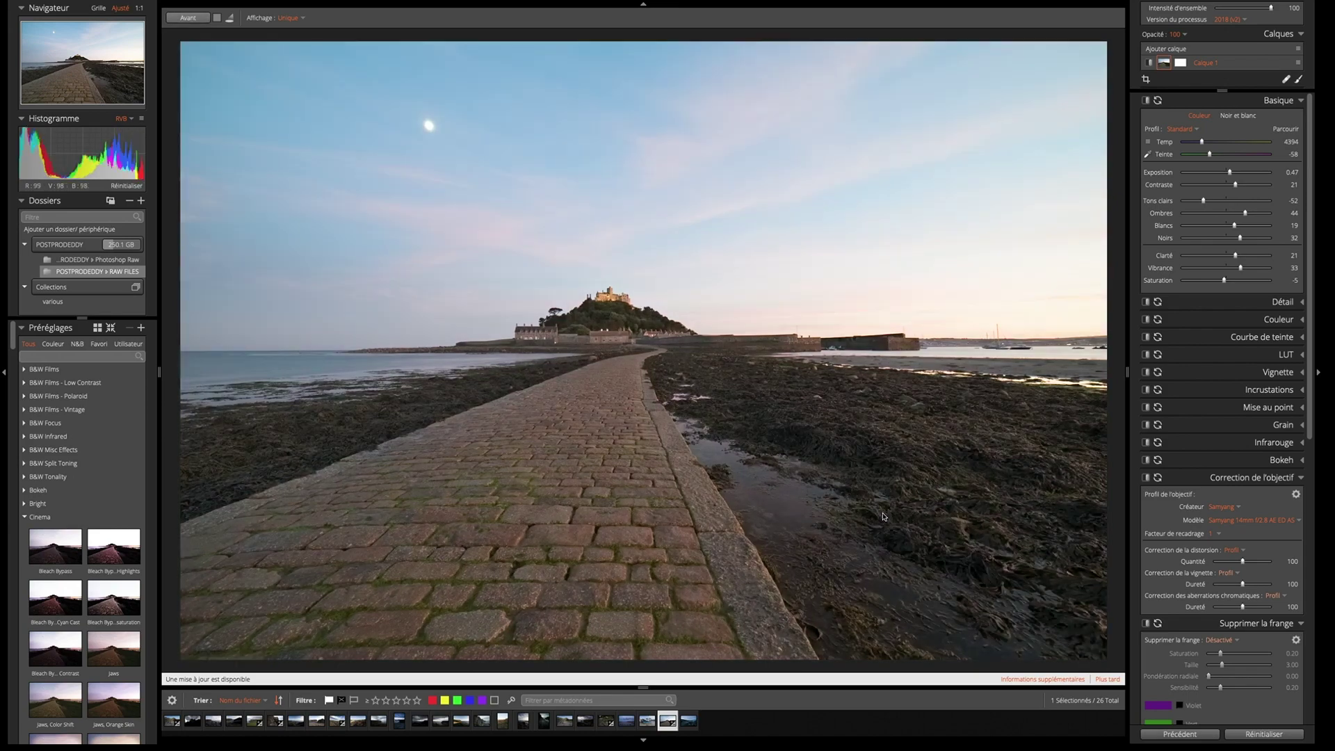
key(backslash)
key(backslash)
key(backslash)
key(backslash)
key(backslash)
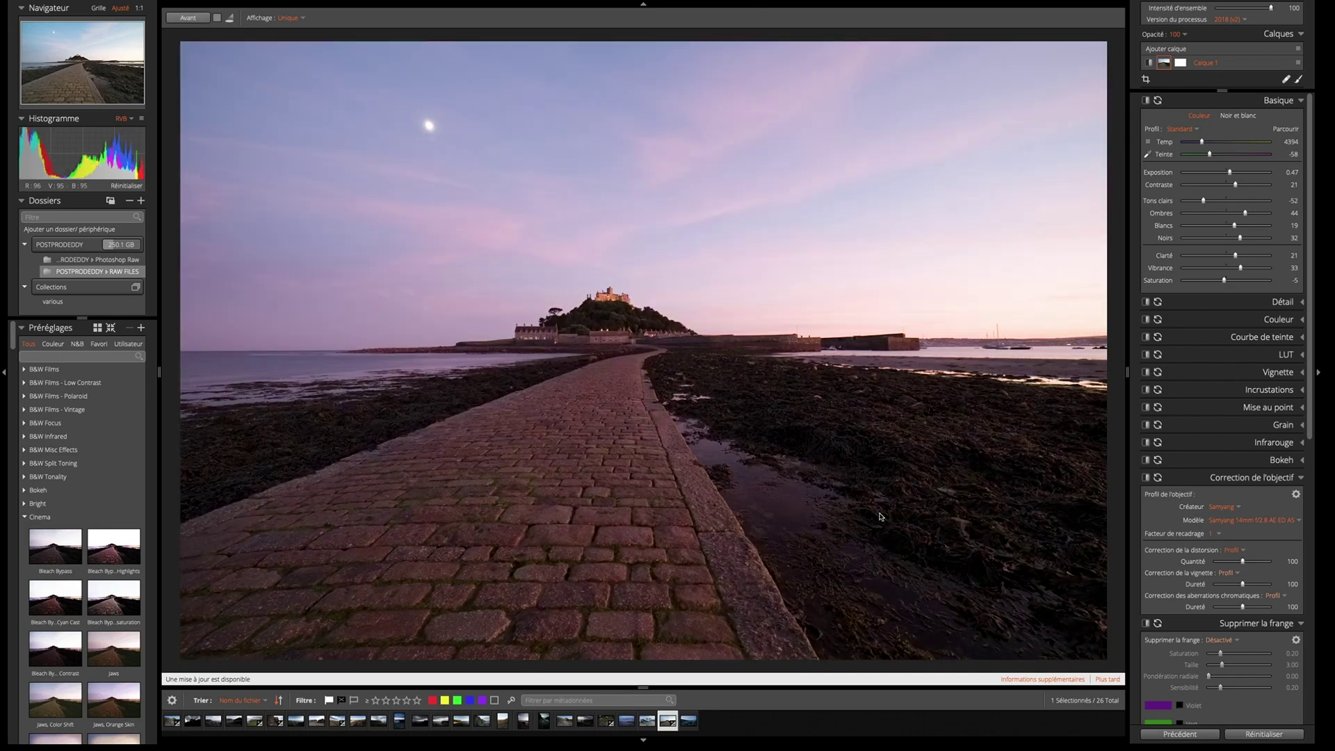
key(backslash)
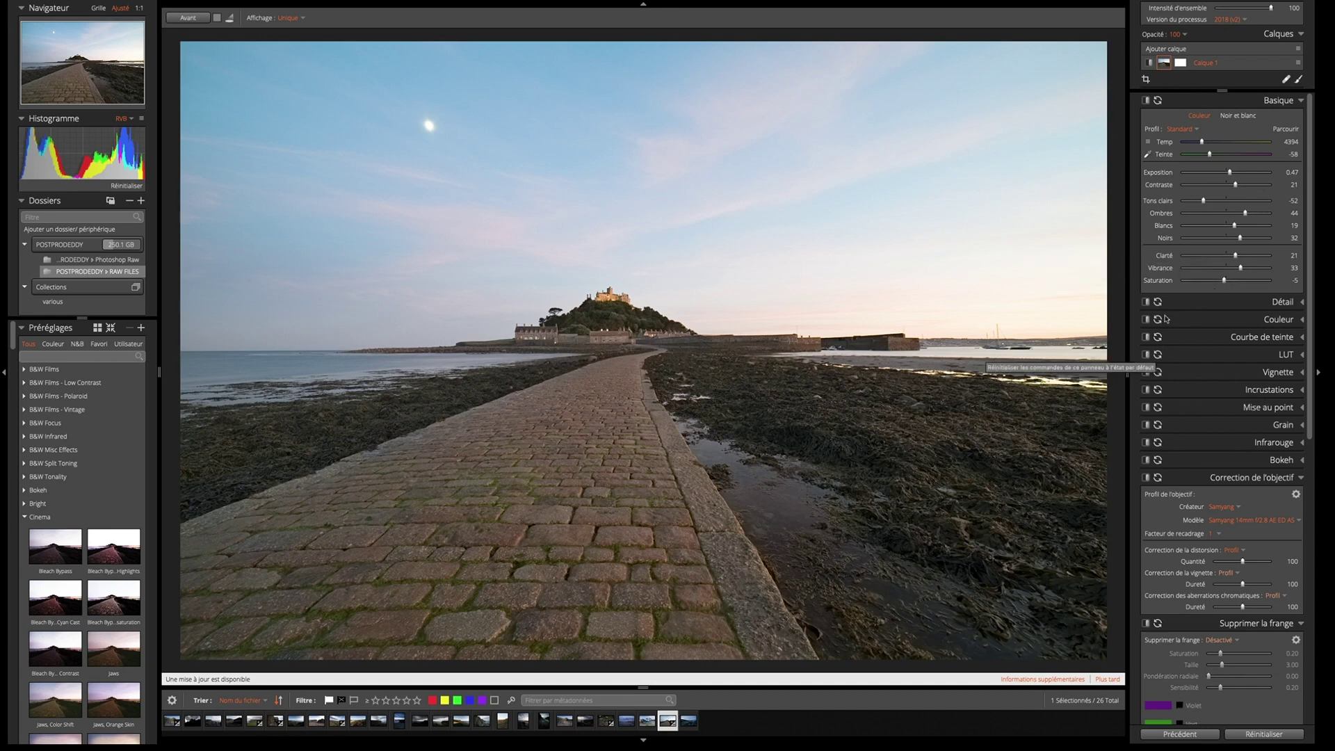
Sharpen the photo in the Détail settings with Quantité 29 and Masquage 10
click(1302, 306)
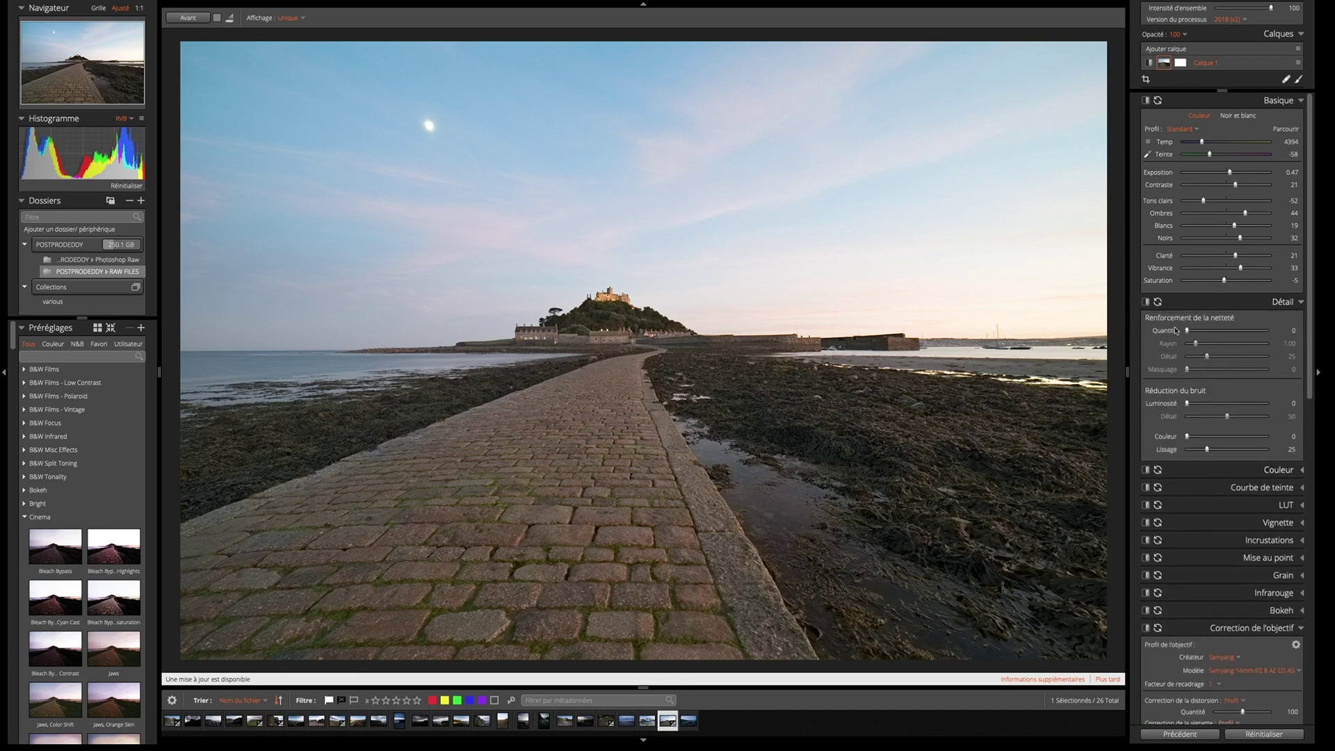
drag(1192, 331, 1201, 331)
drag(1197, 331, 1203, 331)
drag(1187, 369, 1196, 369)
Boost the per-colour Saturation to Rouges 49, Oranges 43, Cyans 16 and Bleus 28, and compare with the colour settings disabled
click(1295, 472)
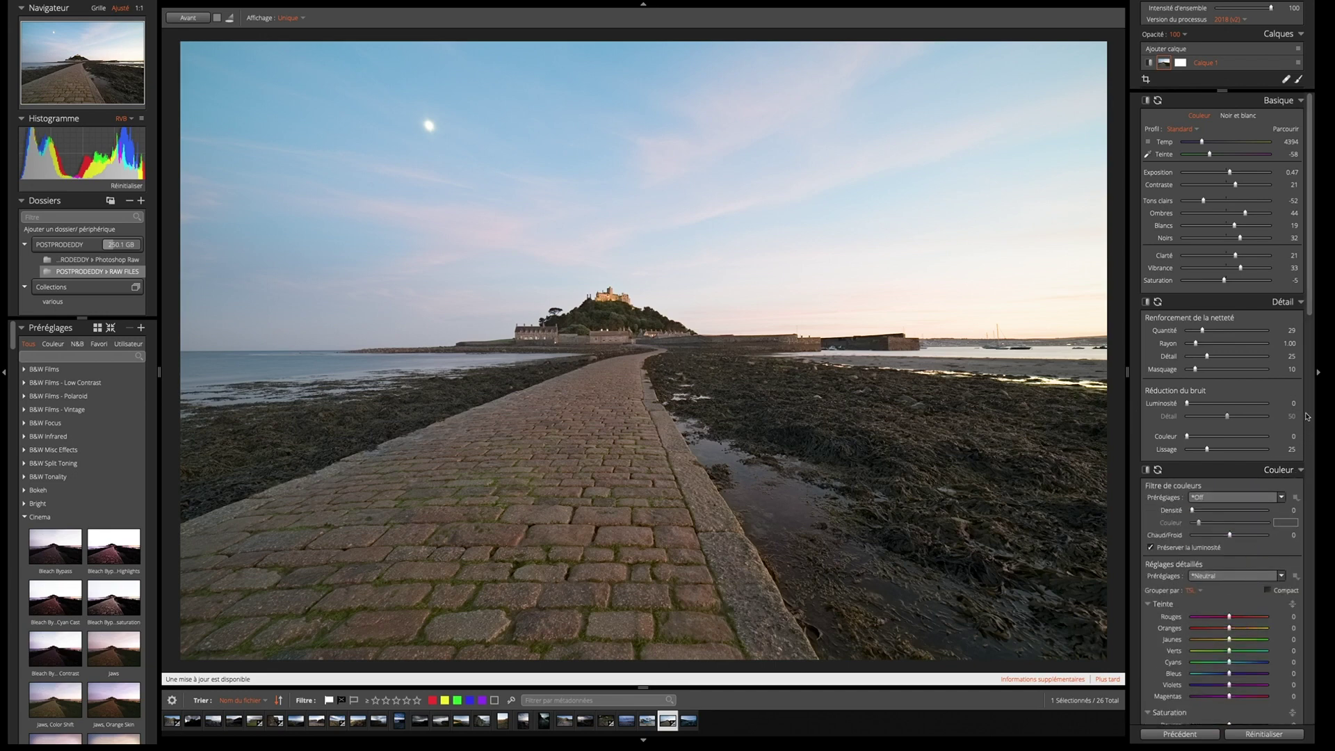
scroll(1307, 301, down, 6)
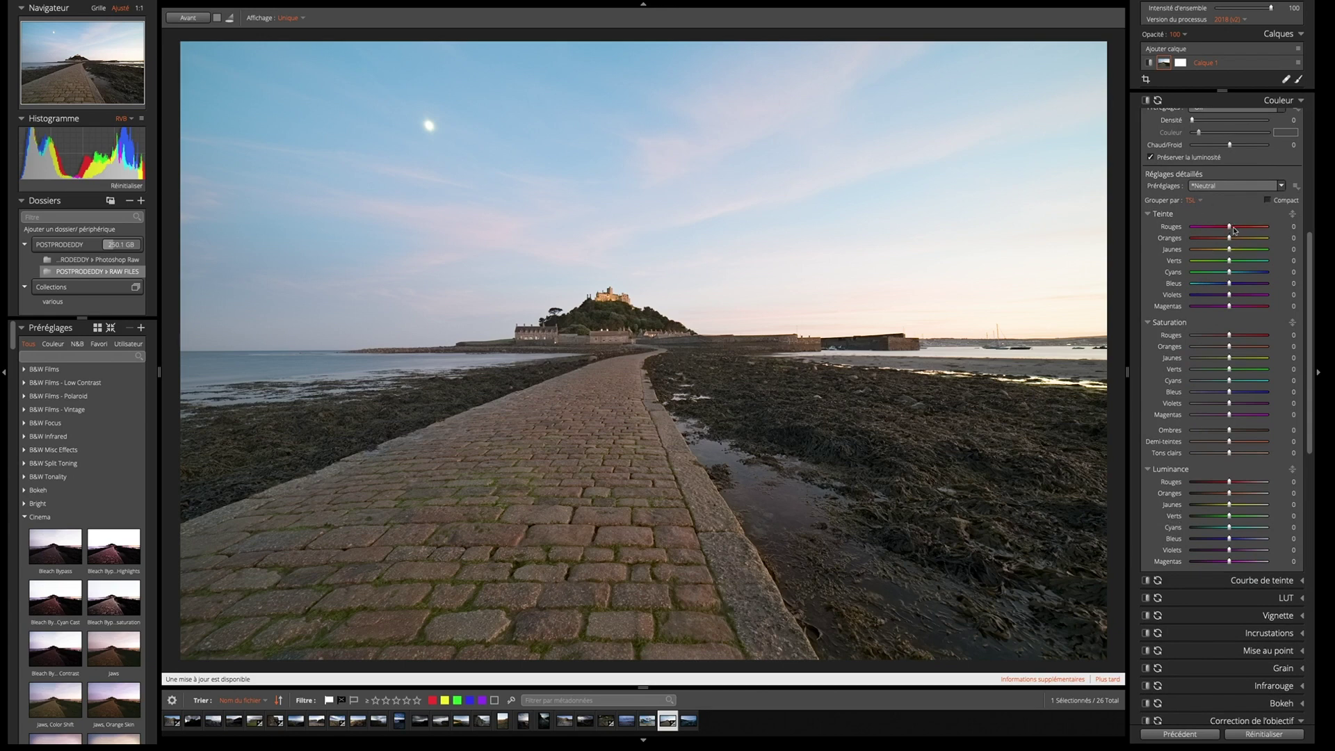
click(1217, 186)
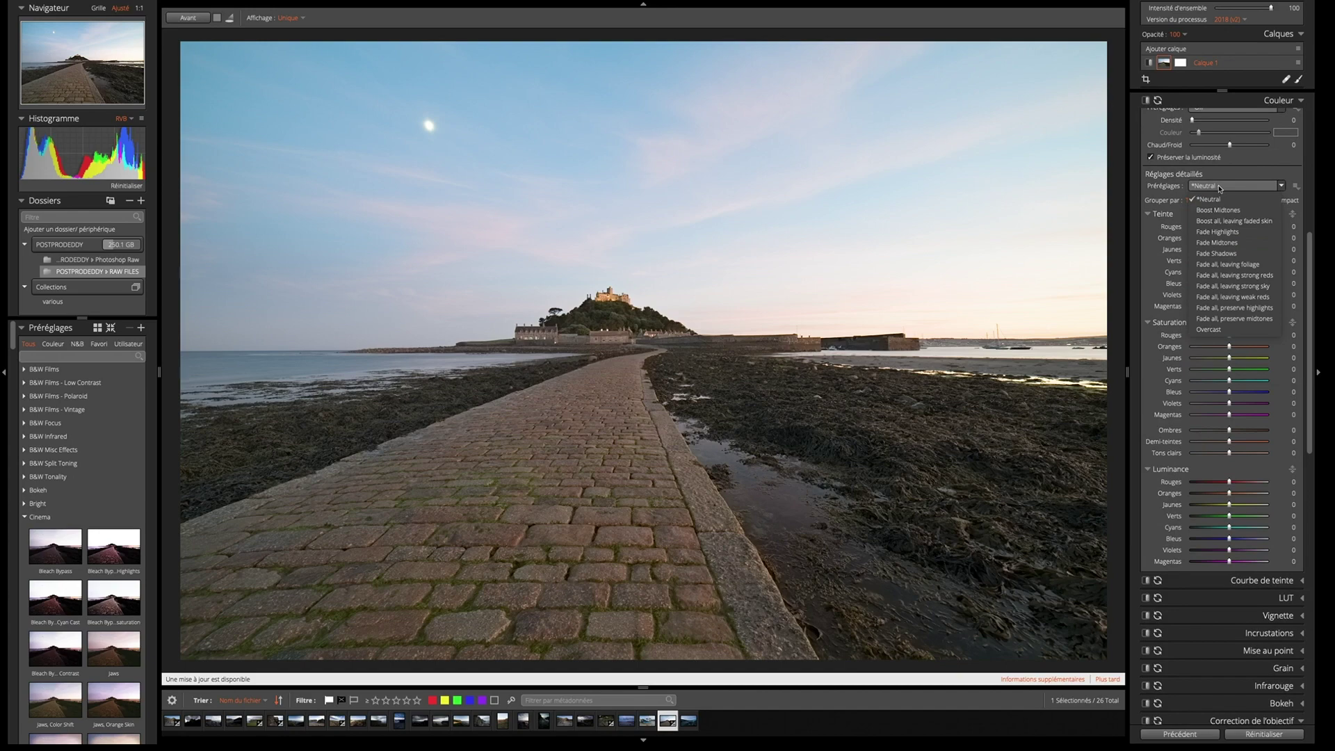
click(1219, 189)
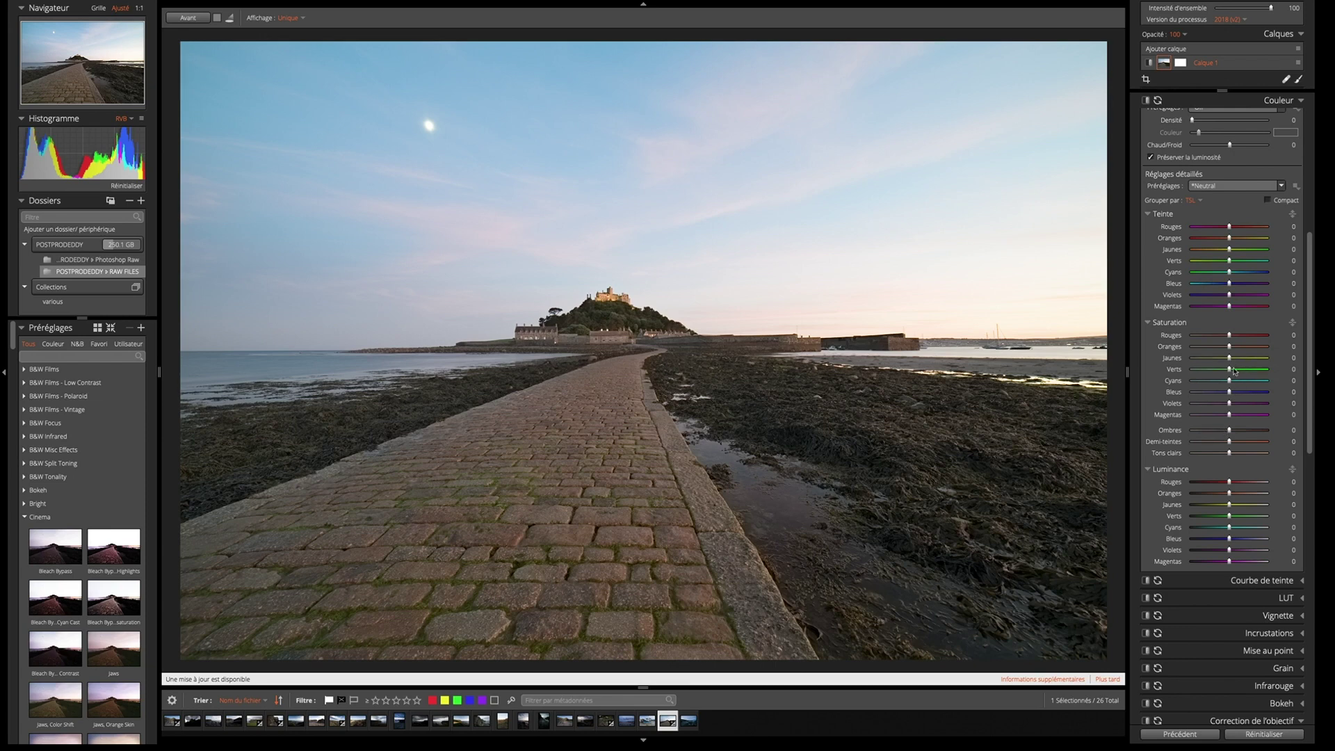
drag(1232, 346, 1250, 349)
mouse_move(1248, 347)
mouse_down()
mouse_move(1229, 350)
mouse_move(1247, 353)
mouse_up()
drag(1233, 336, 1247, 337)
mouse_move(1229, 392)
mouse_down()
mouse_move(1245, 392)
mouse_move(1235, 381)
mouse_up()
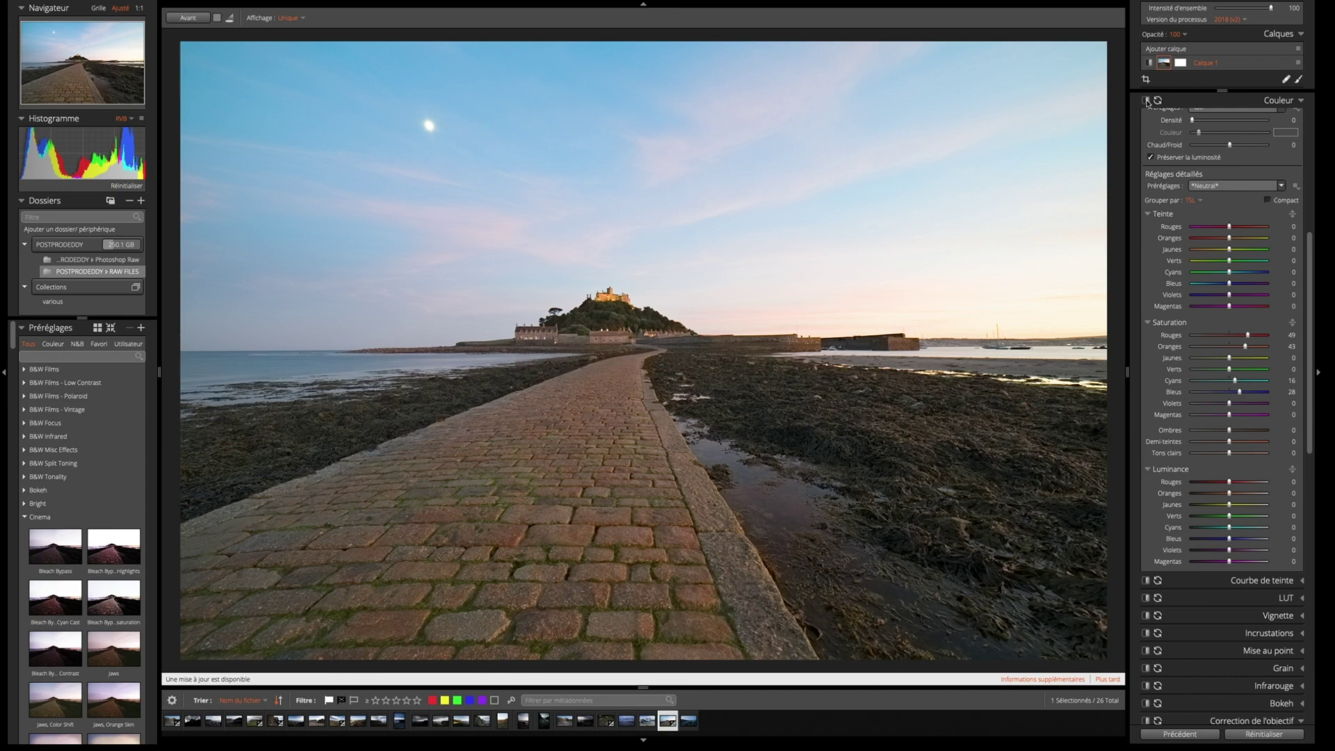
click(1146, 100)
click(1147, 101)
Set the colour Saturation by tonal range to Ombres 12, Demi-teintes 18 and Tons clairs 30
mouse_move(1228, 430)
mouse_down()
mouse_move(1209, 433)
mouse_move(1259, 431)
mouse_move(1211, 434)
mouse_move(1252, 432)
mouse_move(1235, 433)
mouse_up()
drag(1238, 456, 1219, 456)
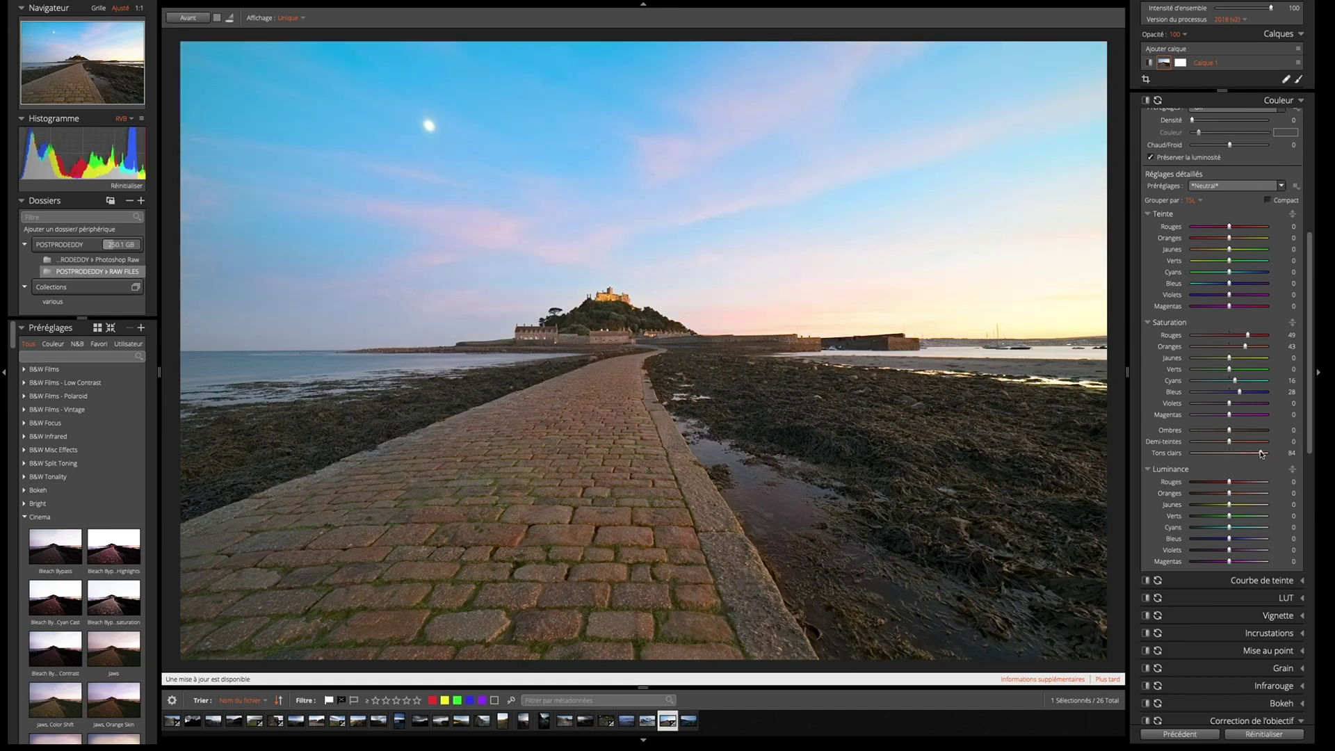
double_click(1177, 453)
mouse_move(1230, 441)
mouse_down()
mouse_move(1260, 443)
mouse_move(1228, 443)
mouse_move(1243, 443)
mouse_move(1235, 431)
mouse_move(1240, 453)
mouse_up()
double_click(1176, 443)
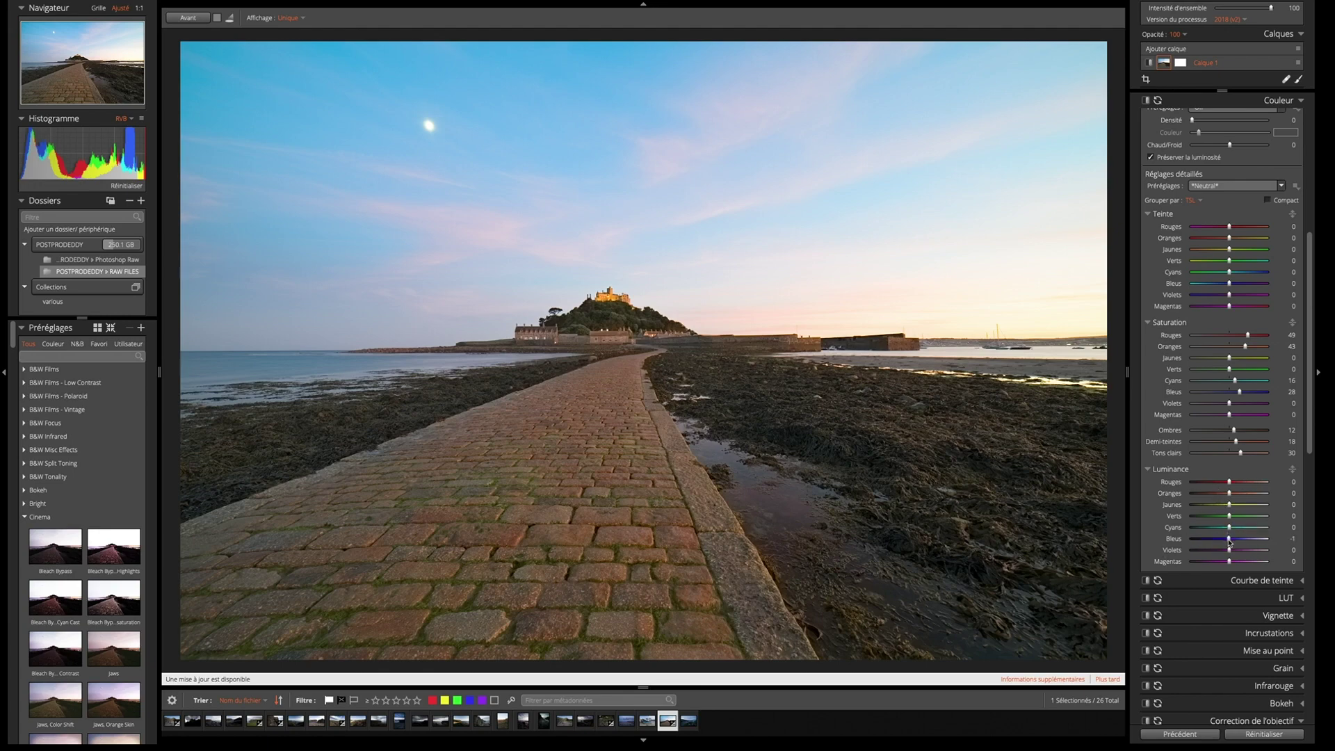
Darken the sky with Luminance values of Bleus -45 and Cyans -22, keeping Oranges at 0
drag(1229, 542, 1216, 544)
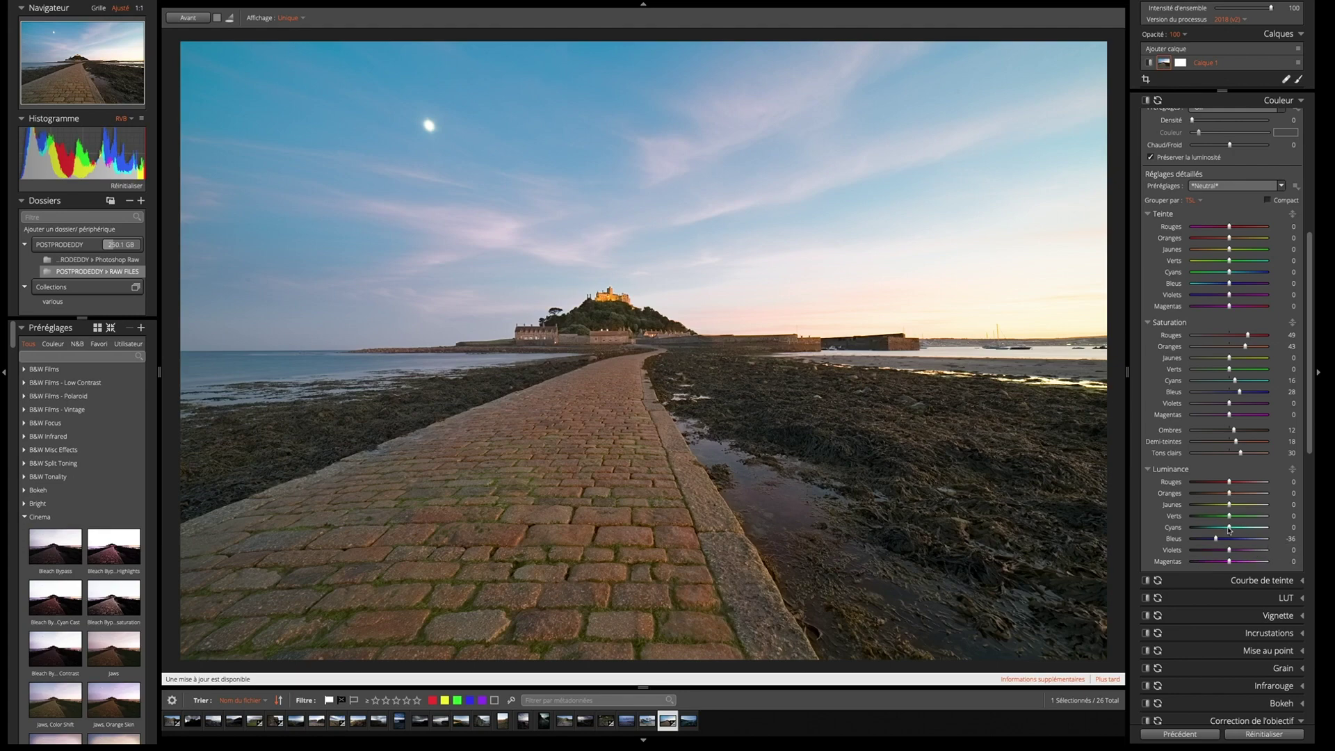
drag(1231, 528, 1218, 530)
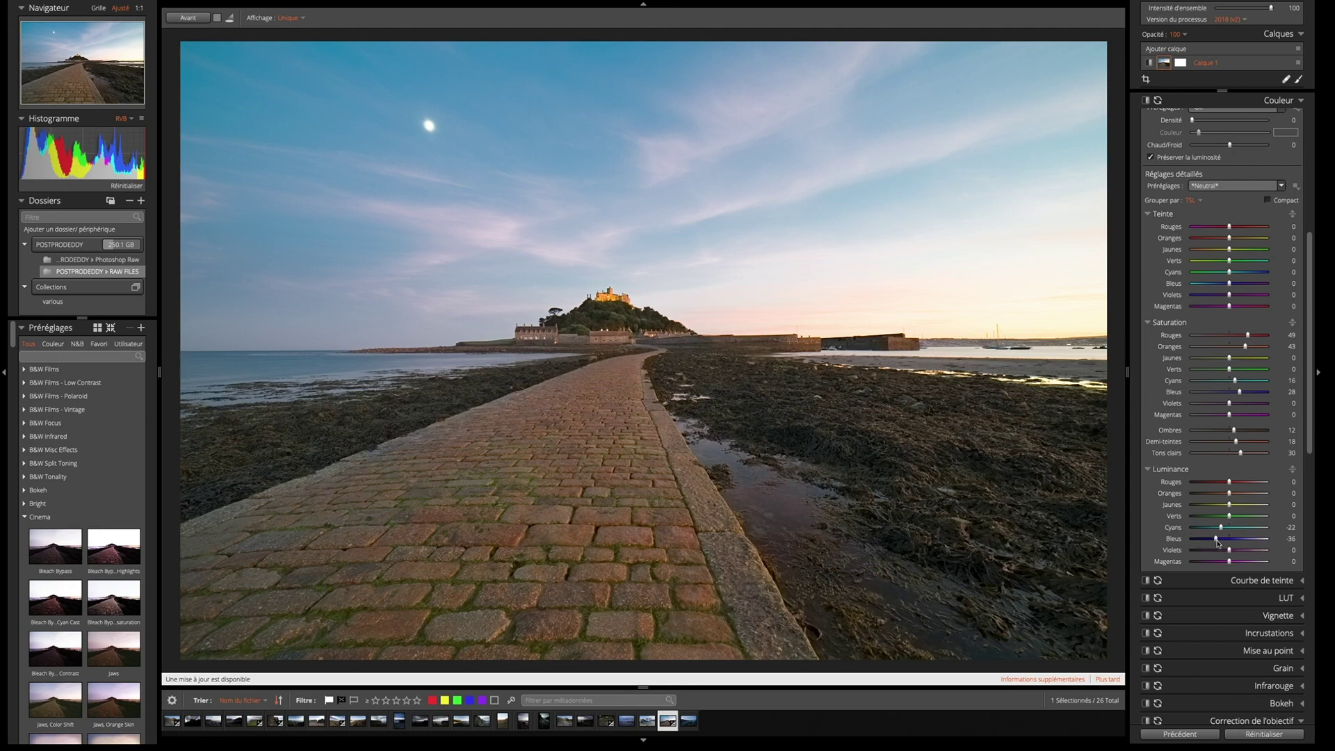
drag(1217, 541, 1213, 542)
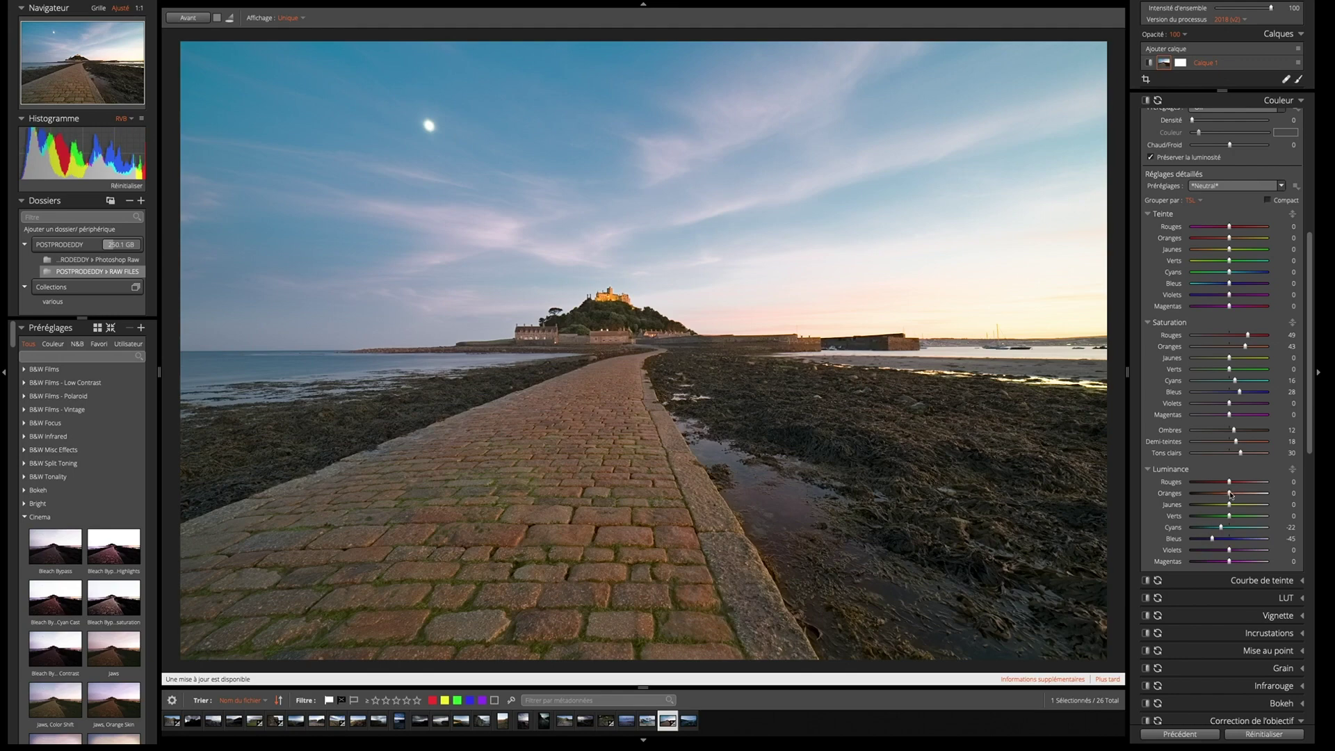
drag(1229, 496, 1238, 497)
double_click(1176, 495)
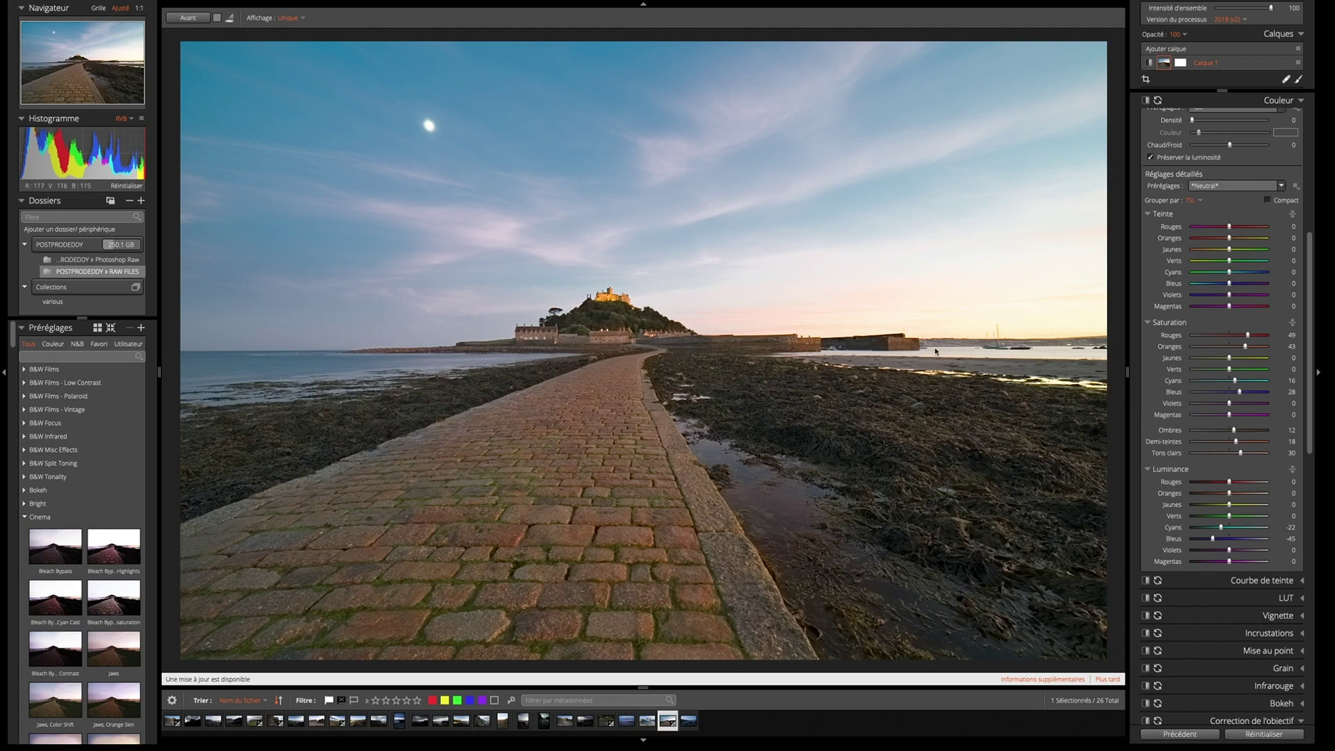
Compare the colour-adjusted photo repeatedly with the original image
key(backslash)
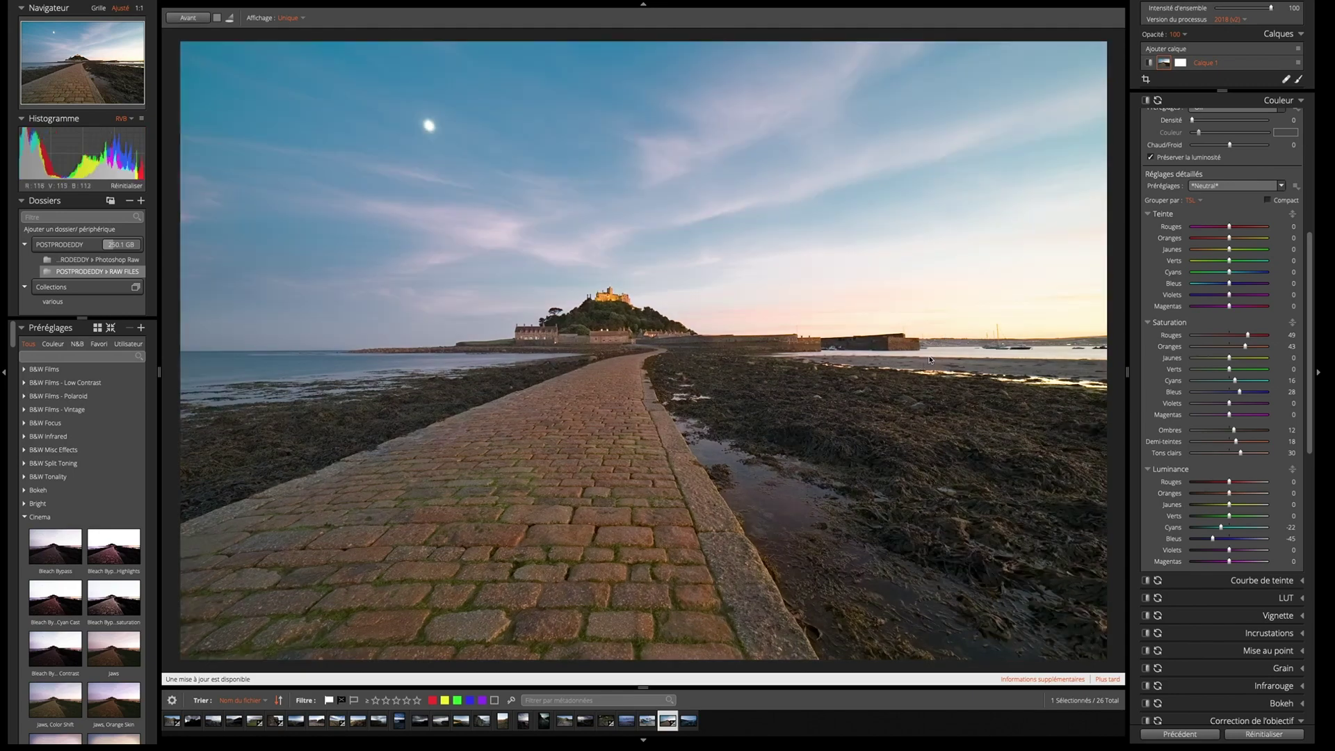
key(backslash)
key(backslash)
key(backslash)
key(backslash)
key(backslash)
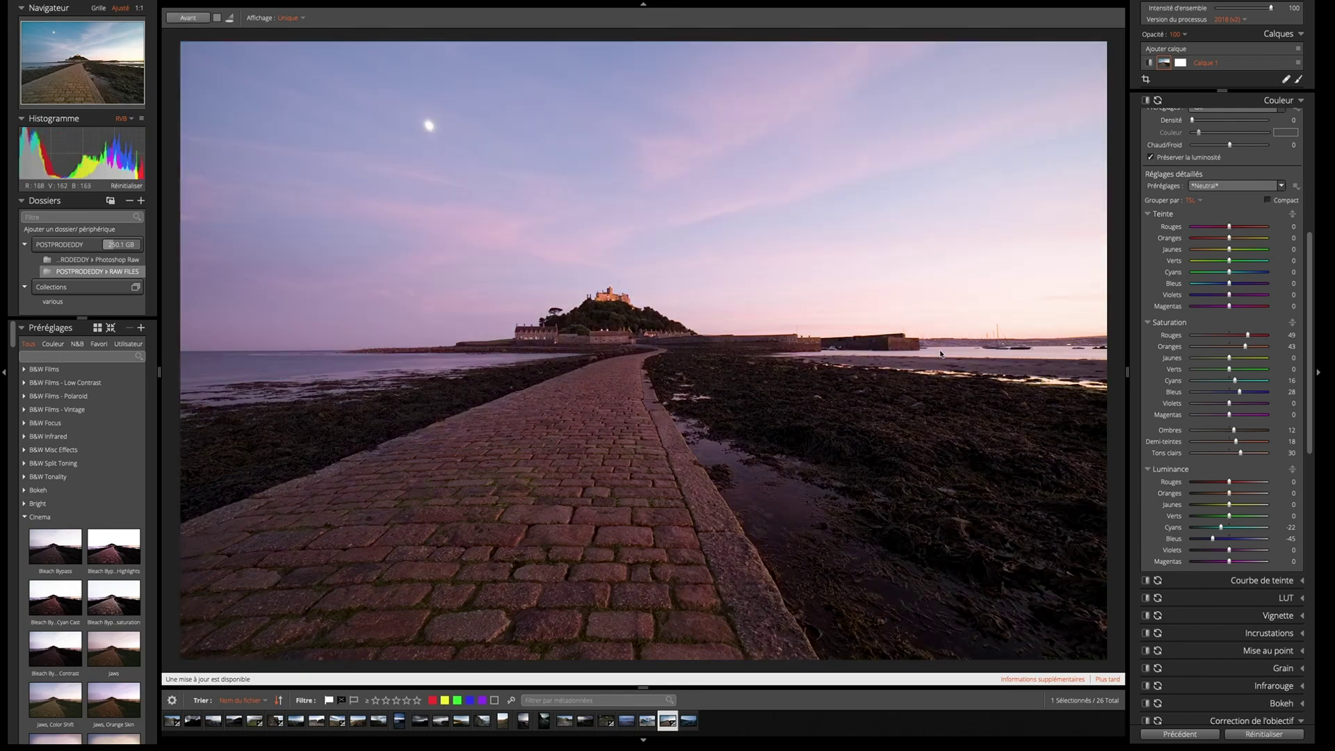
key(backslash)
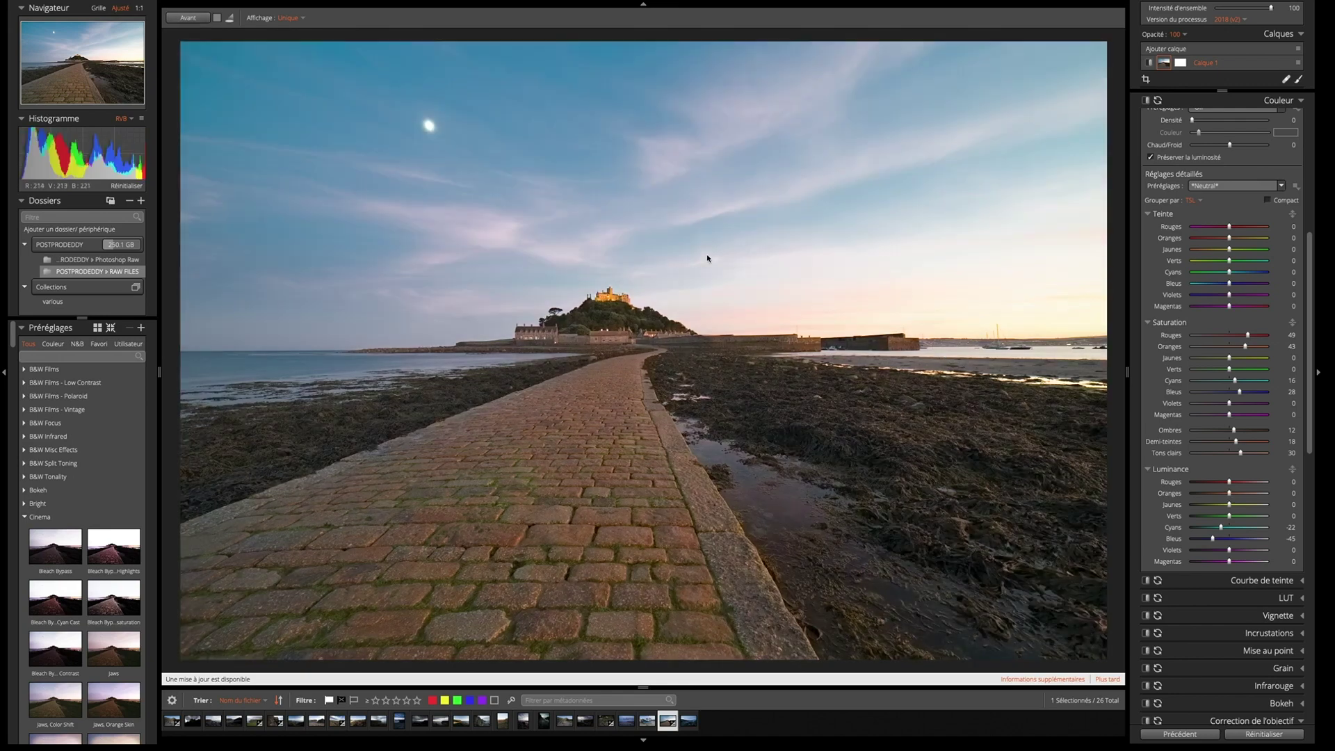
key(backslash)
key(backslash)
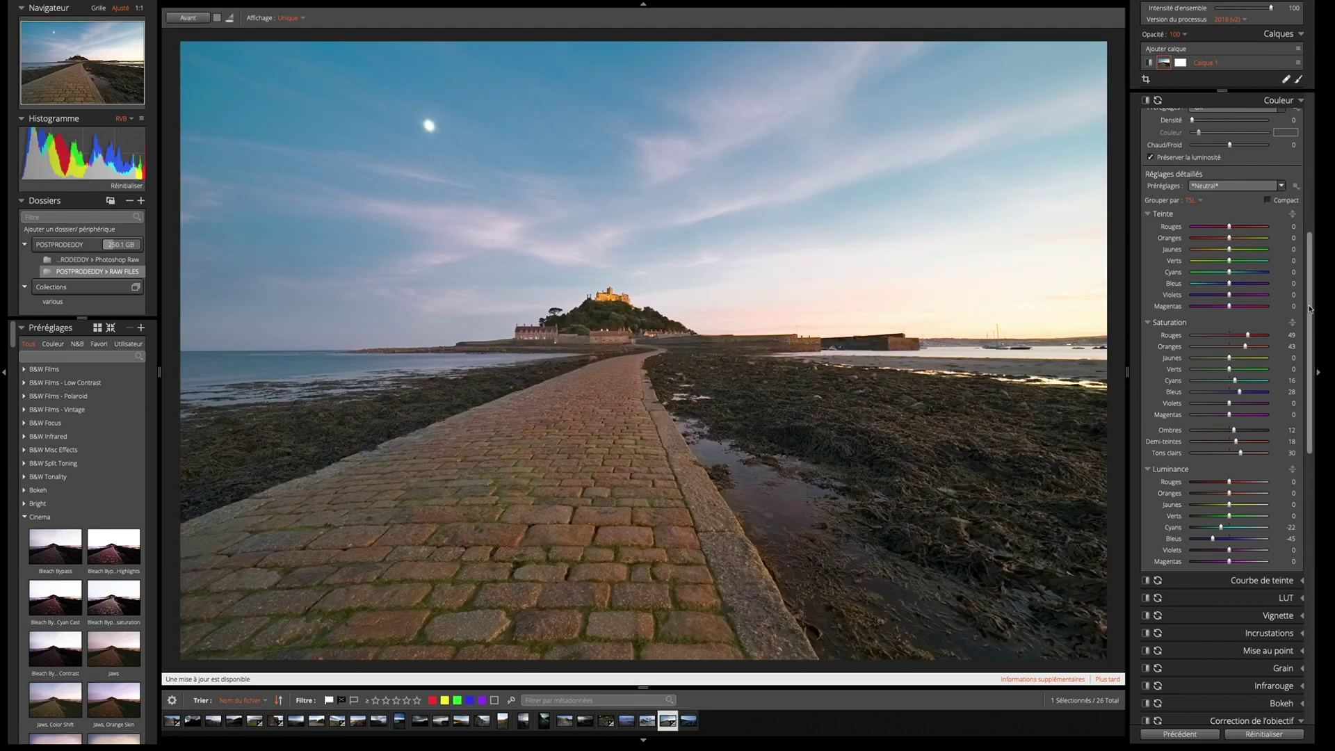
Add a new layer and constrain its mask to a Teinte range sampled from the causeway stones
scroll(1262, 353, up, 5)
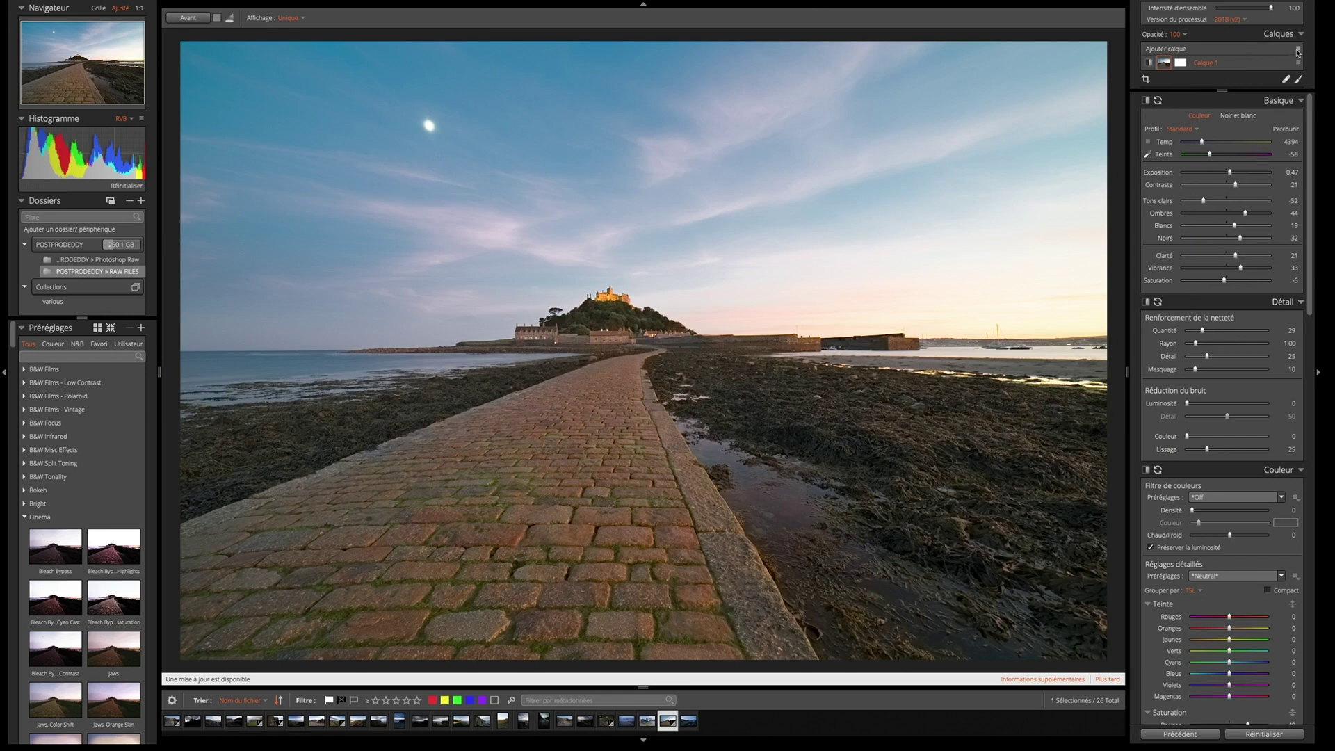
click(1171, 50)
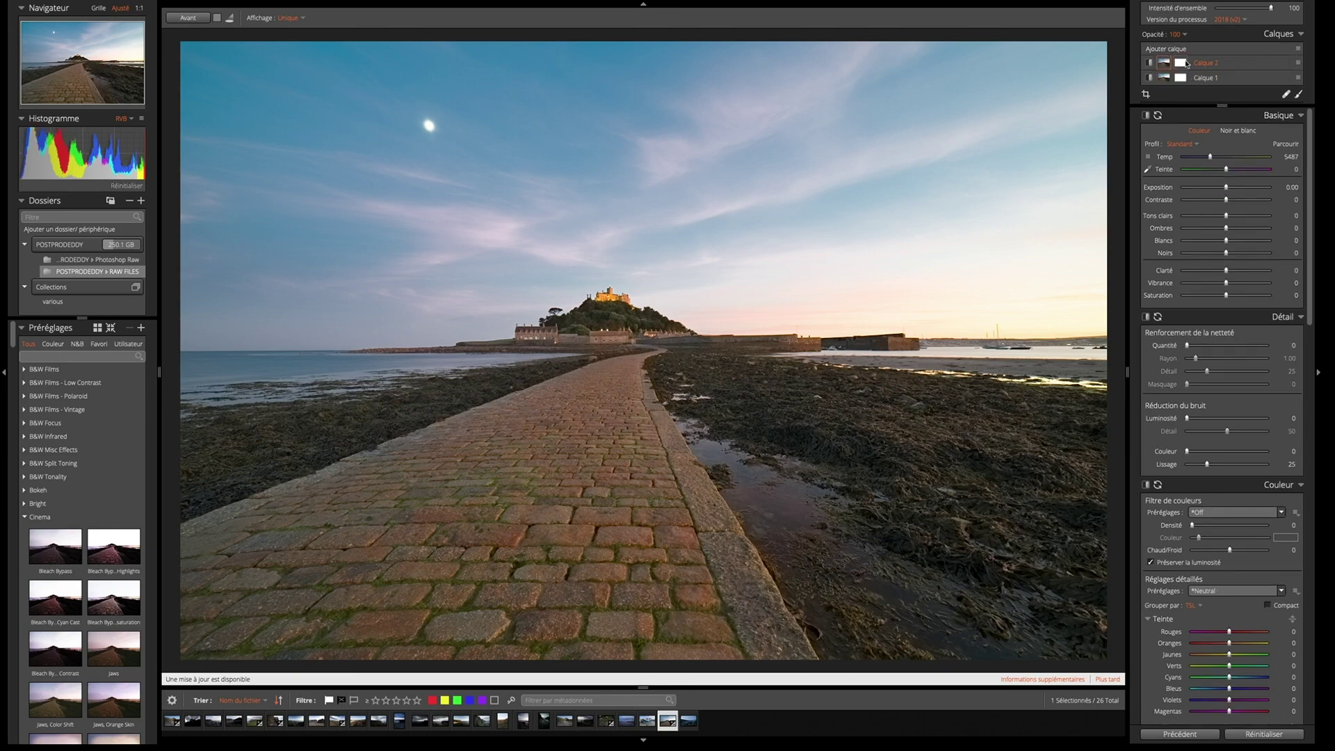
click(1188, 63)
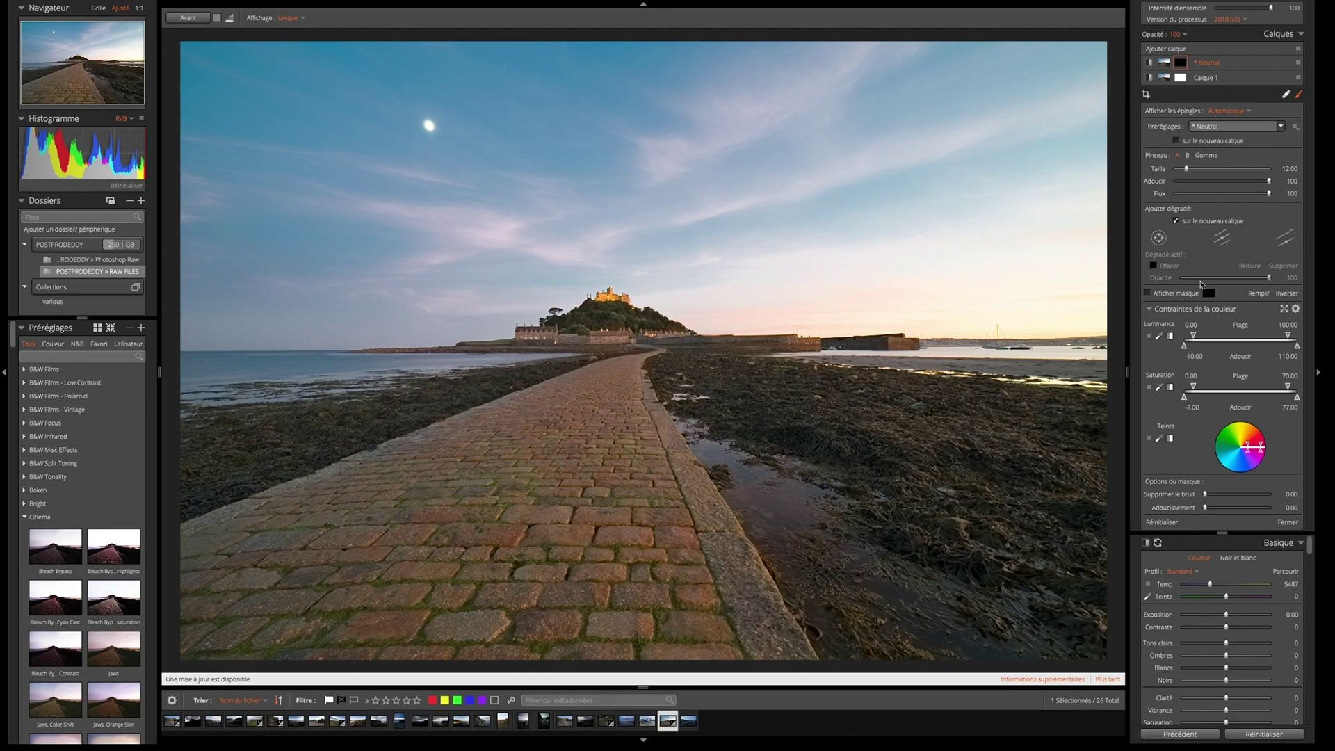
click(1160, 441)
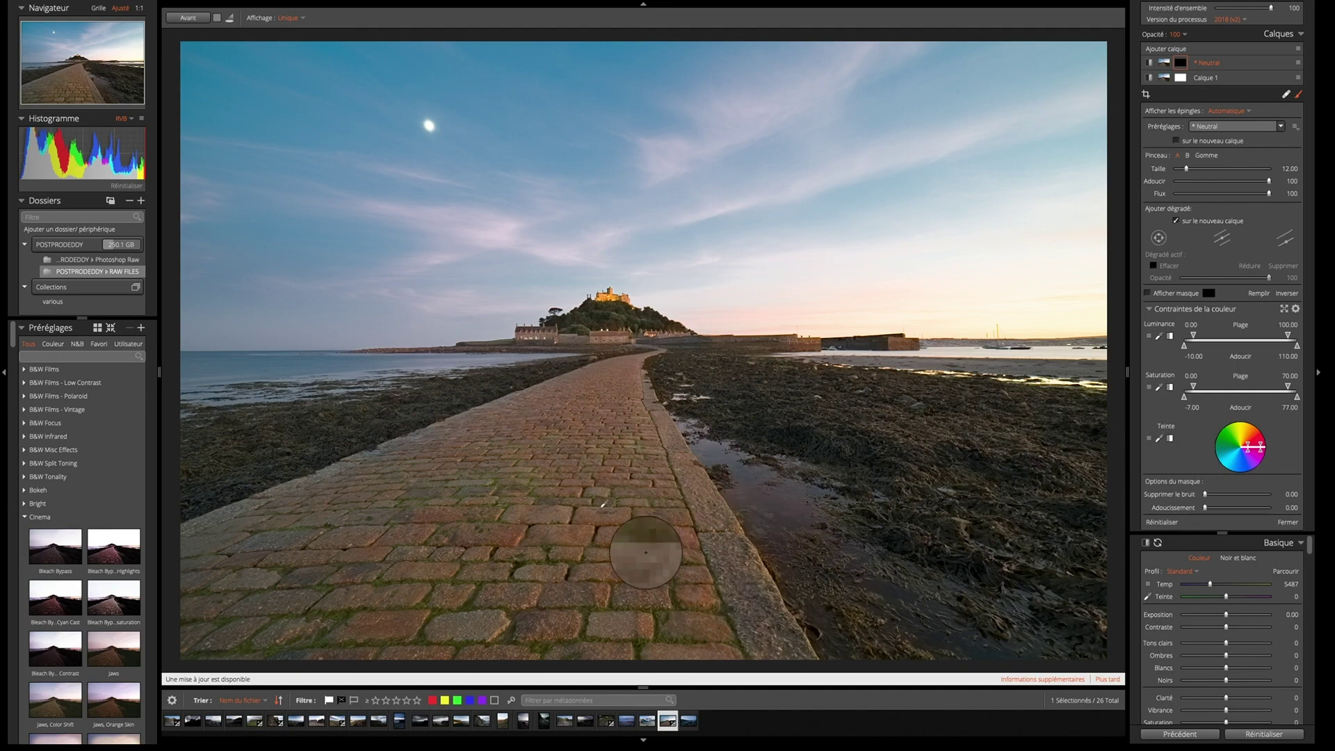
click(590, 515)
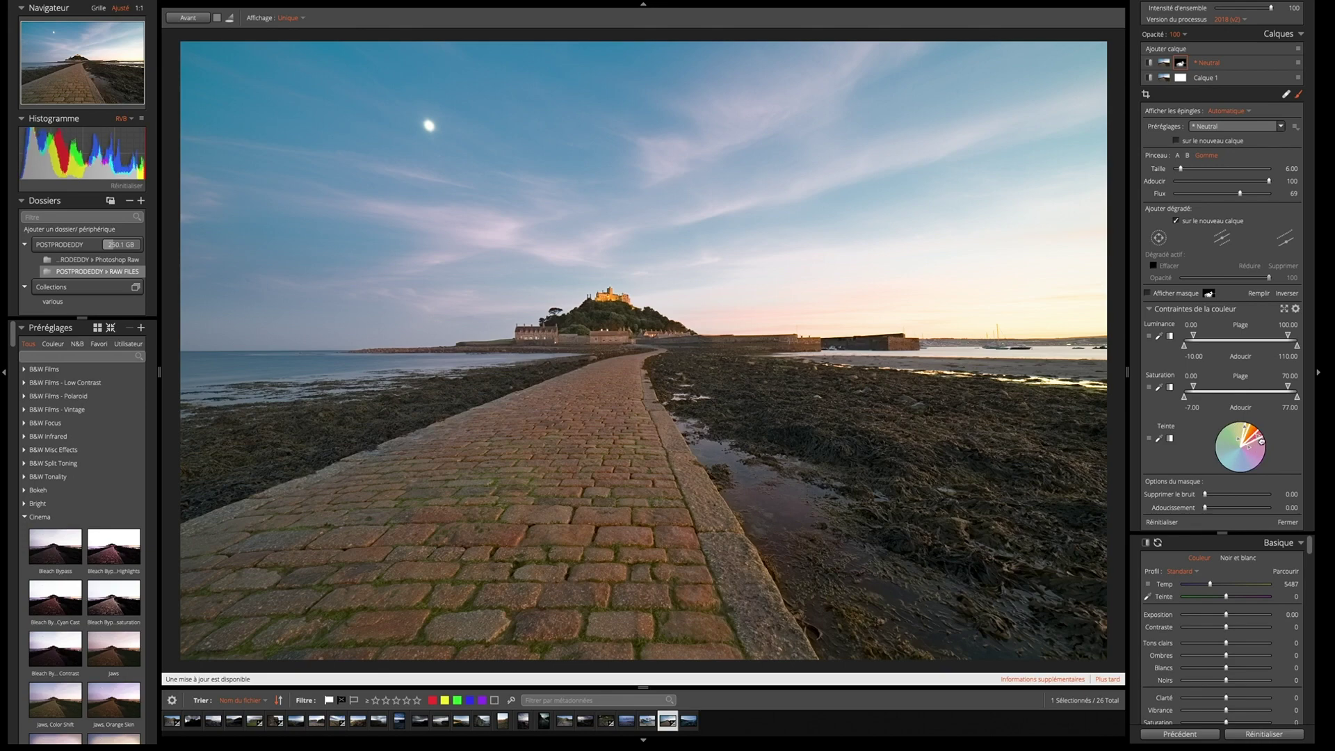
Test different Teinte ranges with the mask overlay shown, resample the hue from the causeway stones, and hide the overlay
drag(1246, 429, 1238, 426)
click(1148, 294)
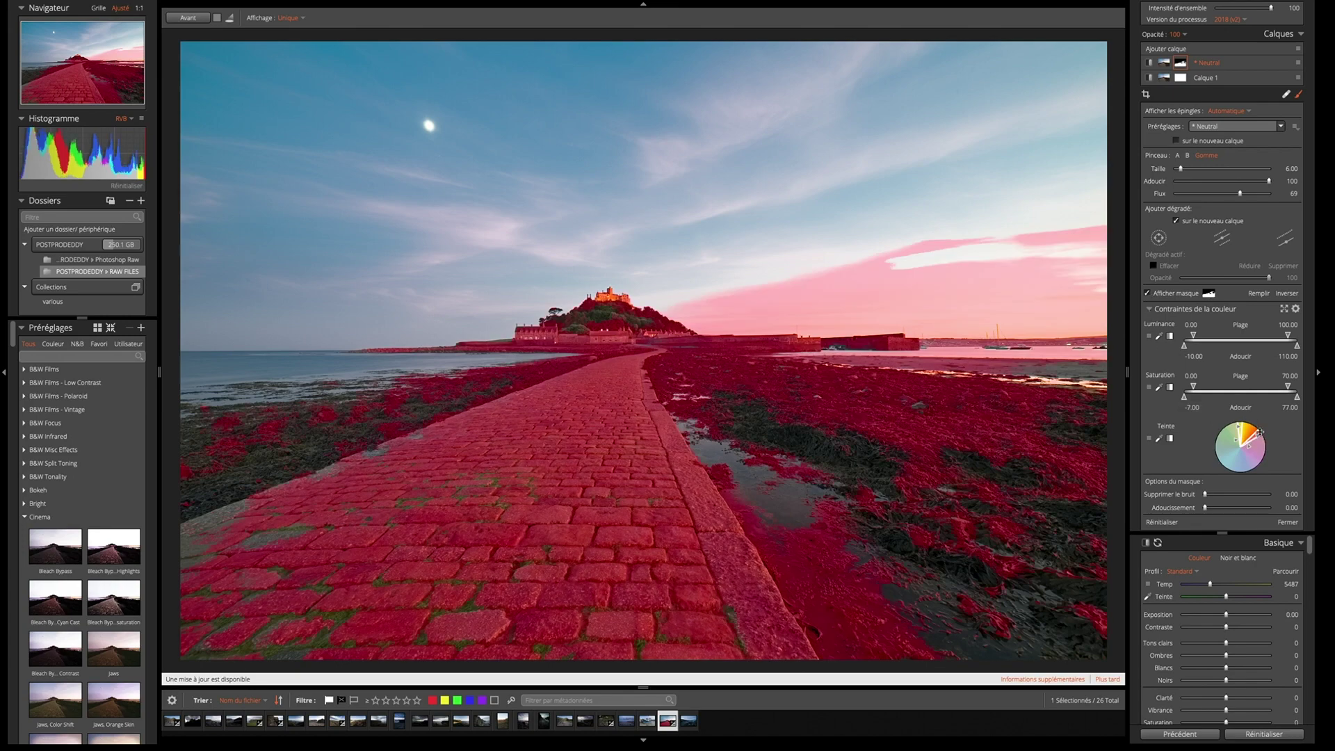
drag(1242, 426, 1253, 426)
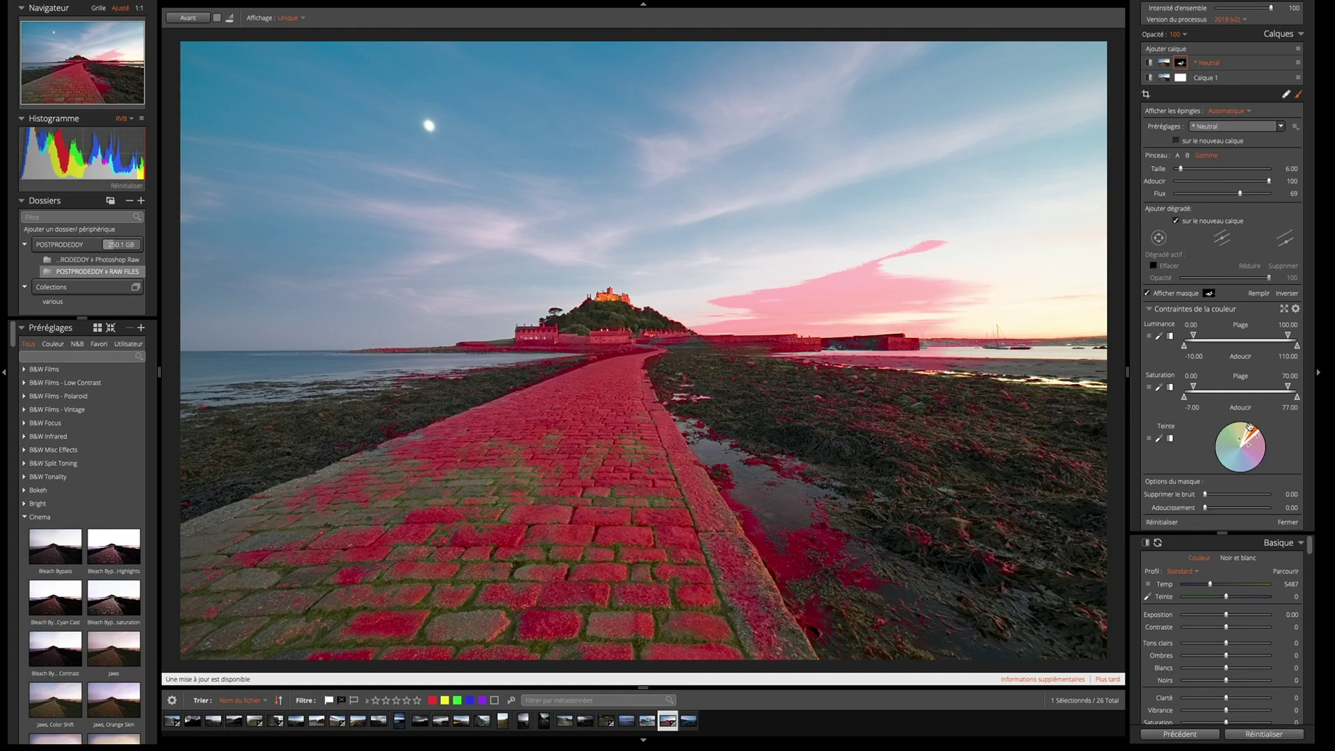
drag(1250, 426, 1259, 445)
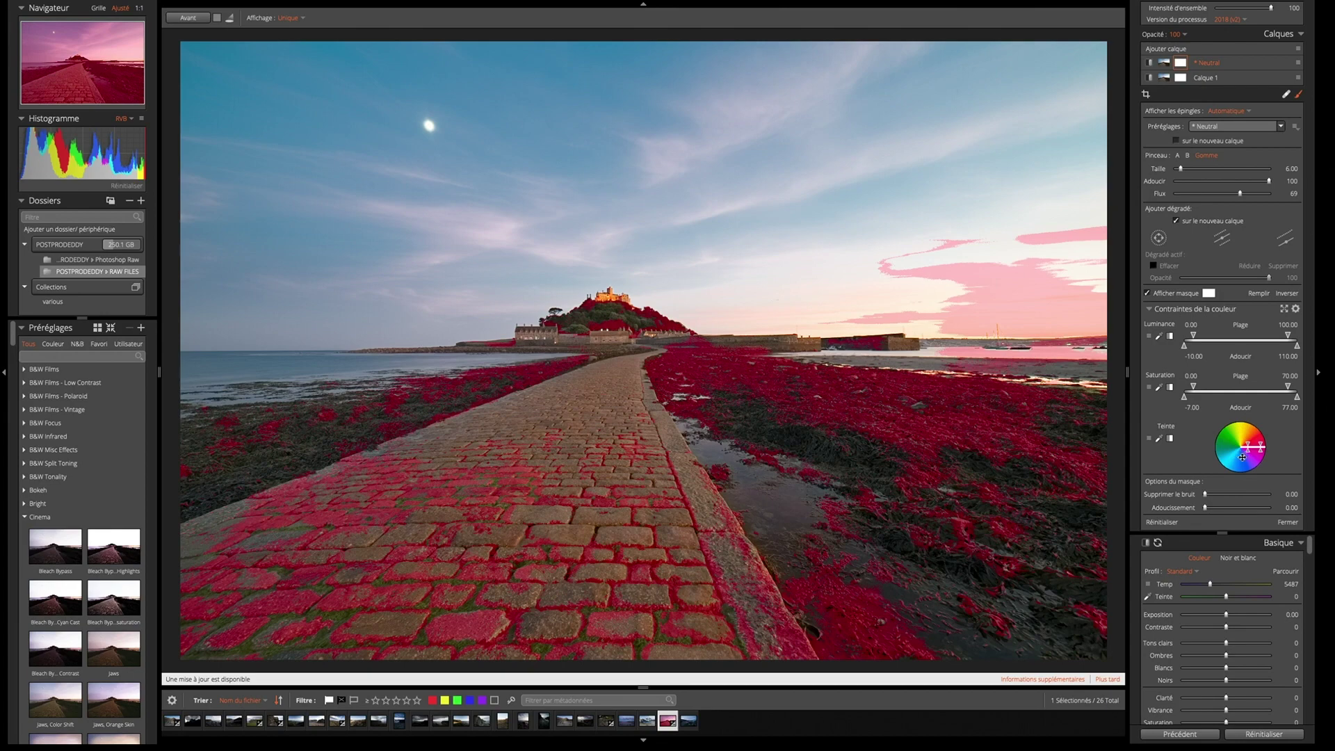
drag(1245, 441, 1231, 438)
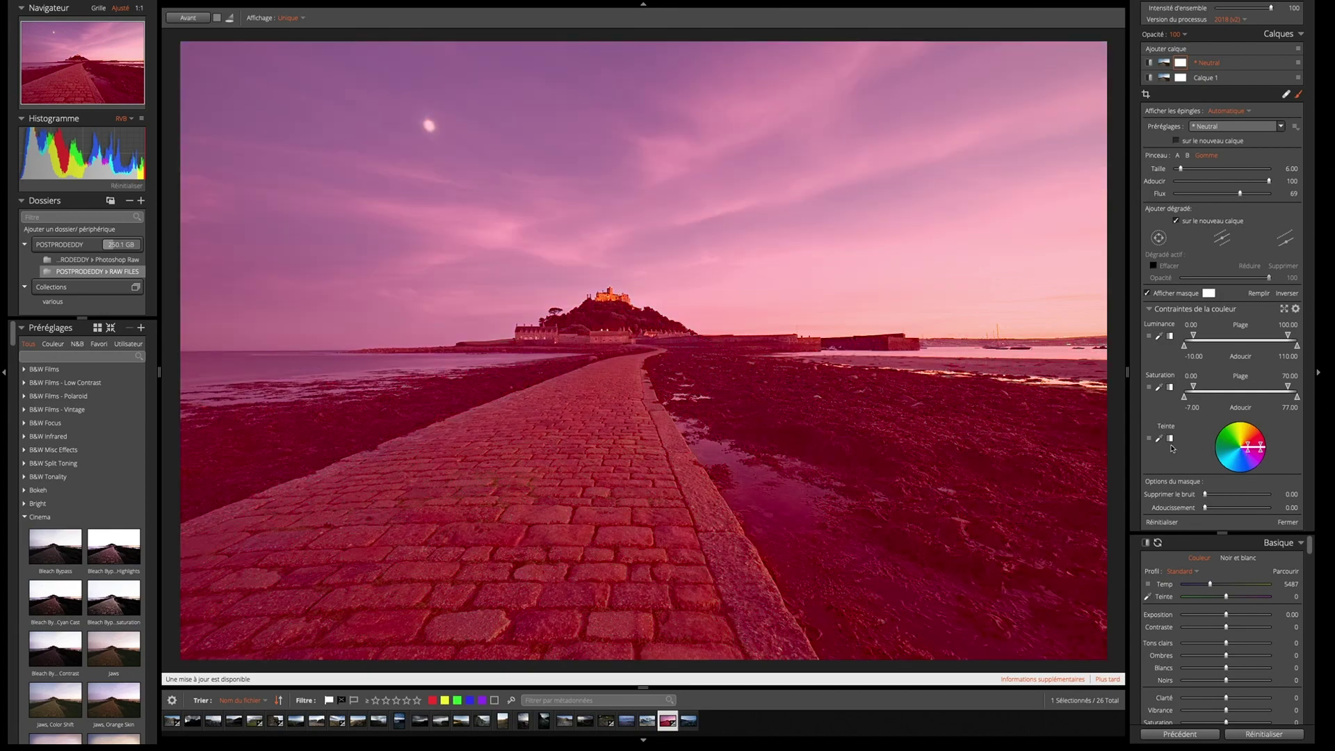
click(662, 557)
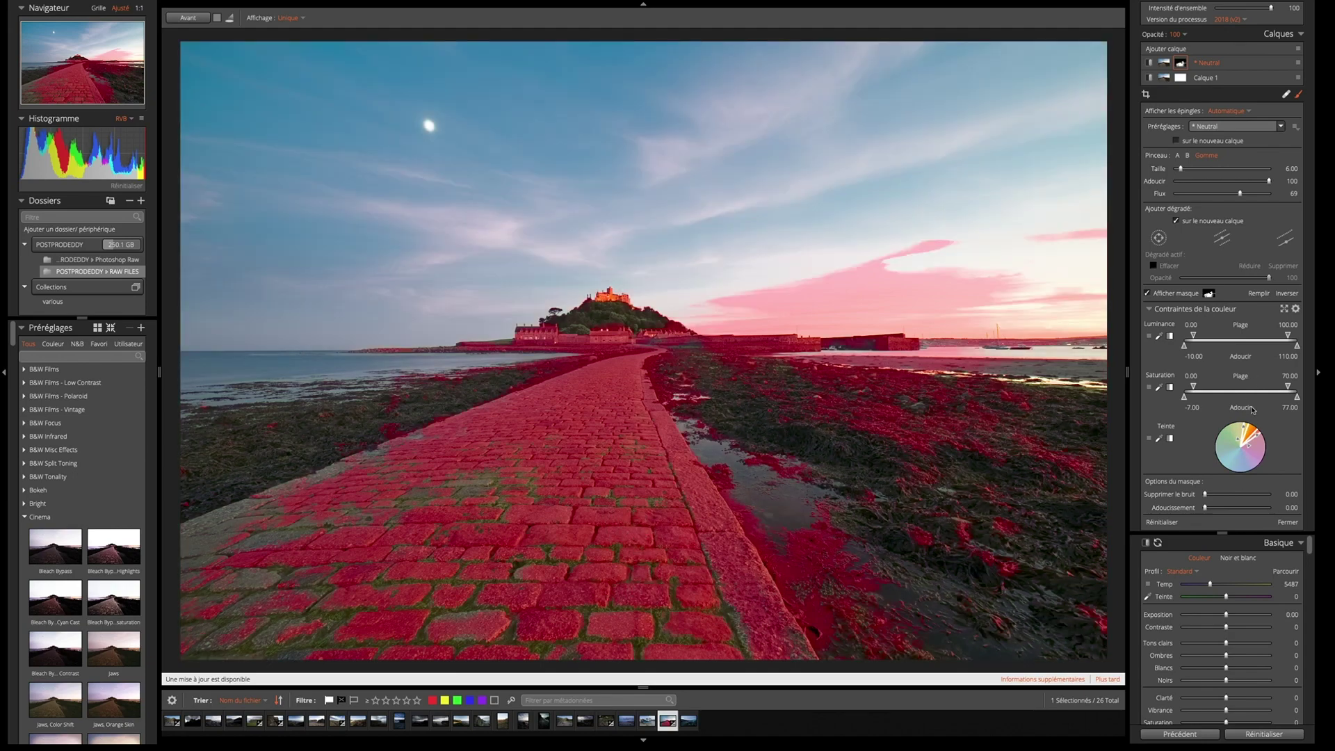
click(1148, 293)
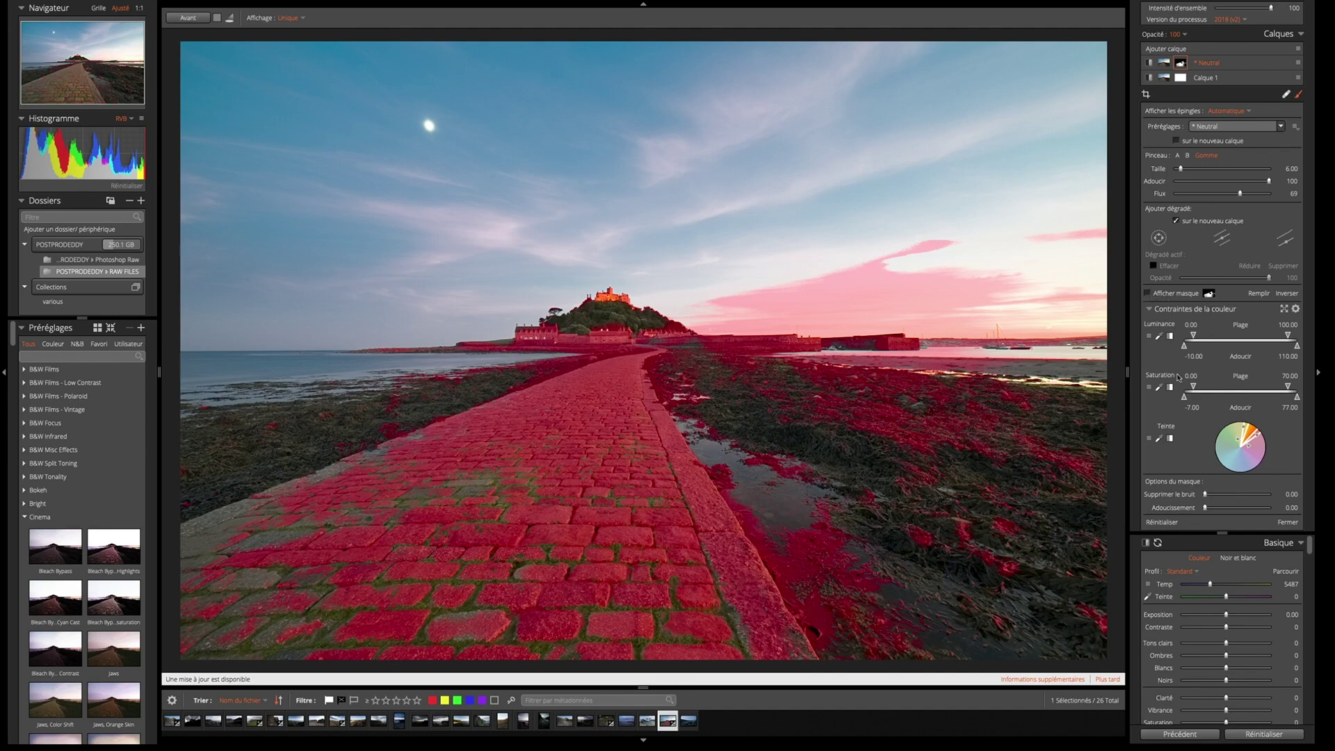
Try a slight Exposition change on the masked layer and reset it to 0.00
click(1226, 614)
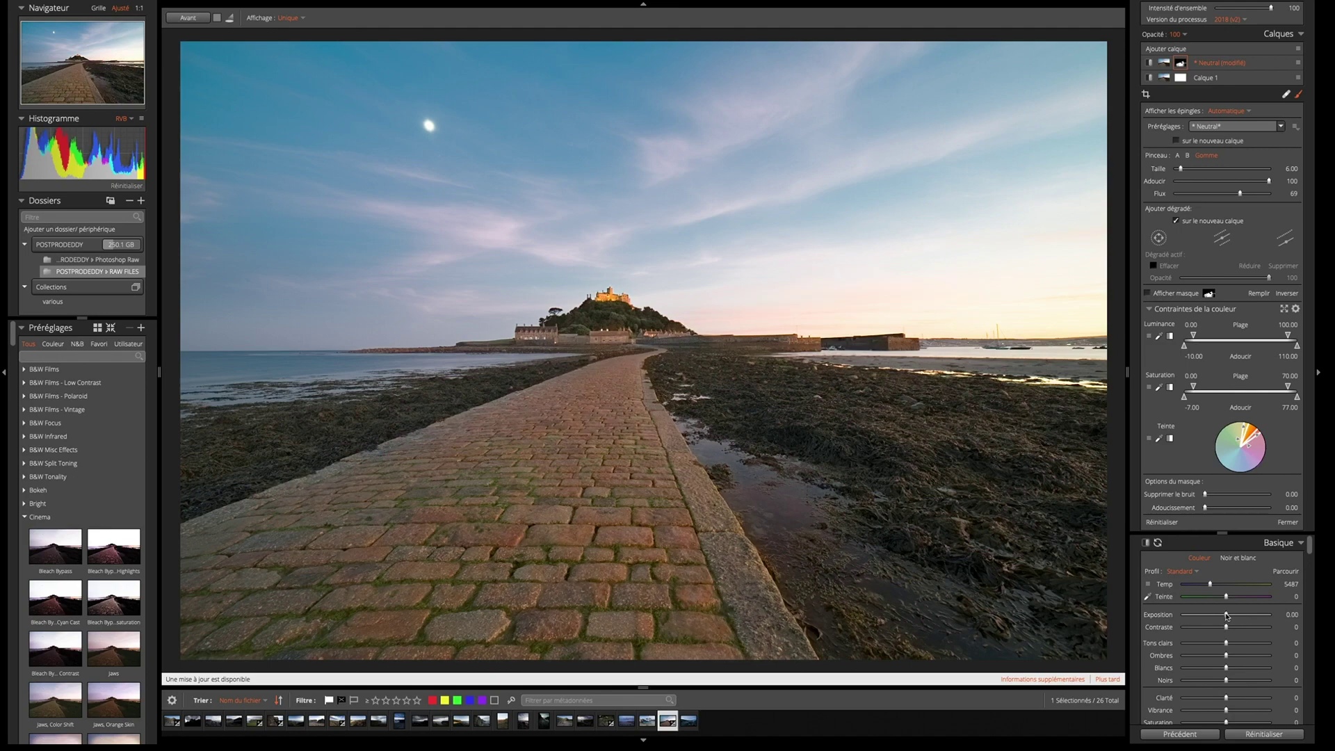
drag(1227, 615, 1228, 616)
double_click(1228, 617)
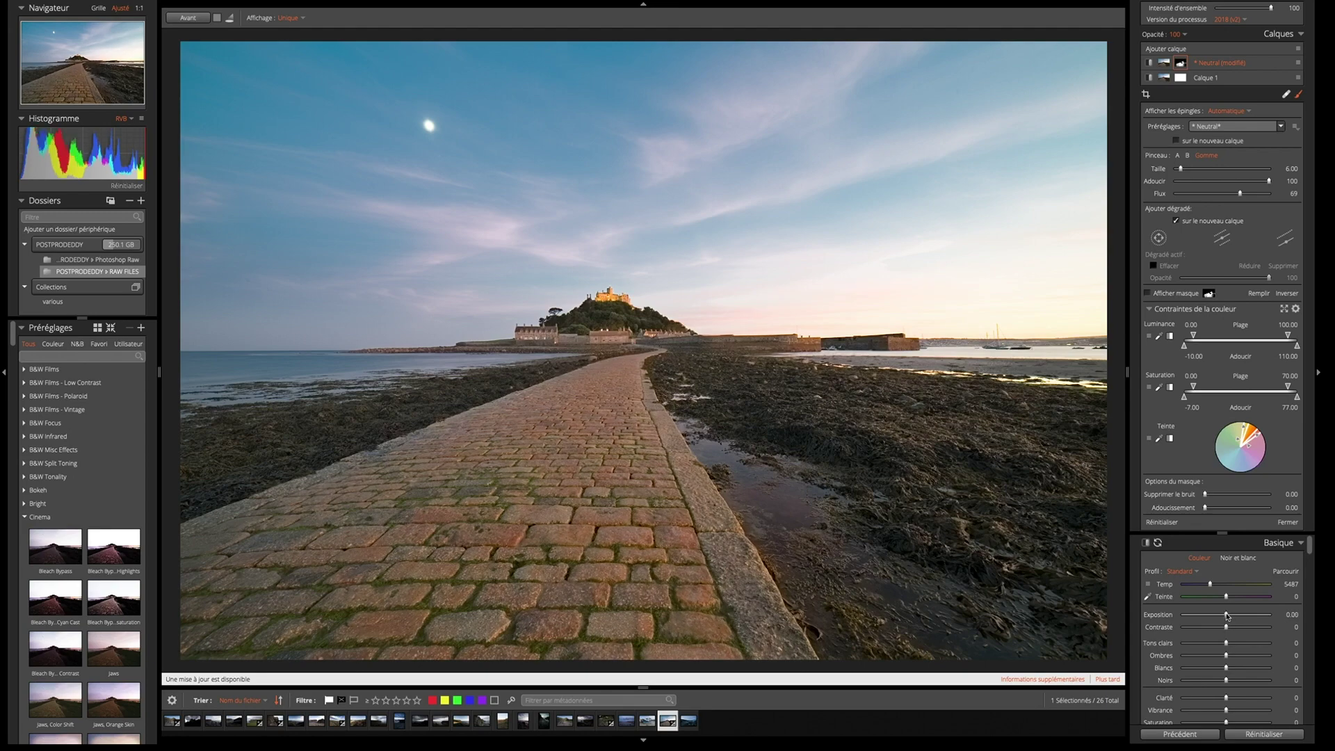
Add a midtone point to the Courbe de teinte of the hue-masked causeway layer and adjust it slightly
drag(1311, 547, 1321, 645)
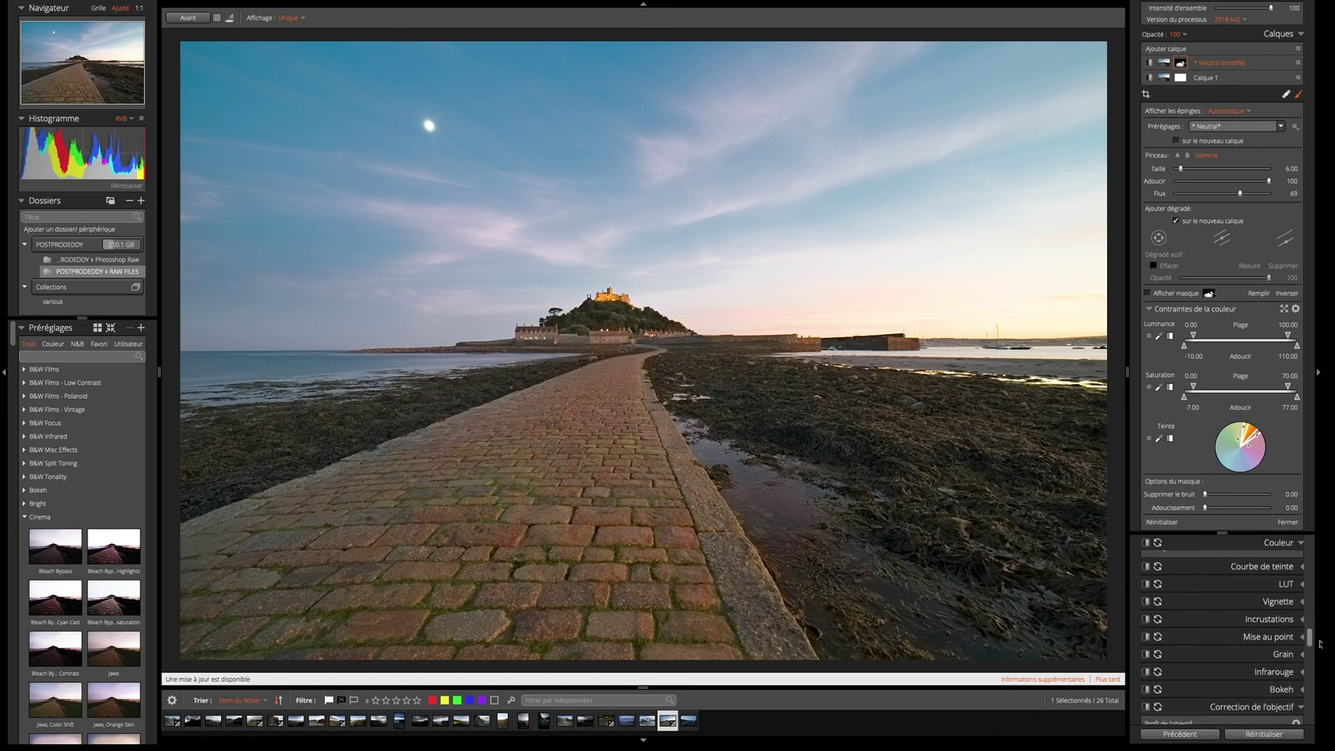
click(1277, 570)
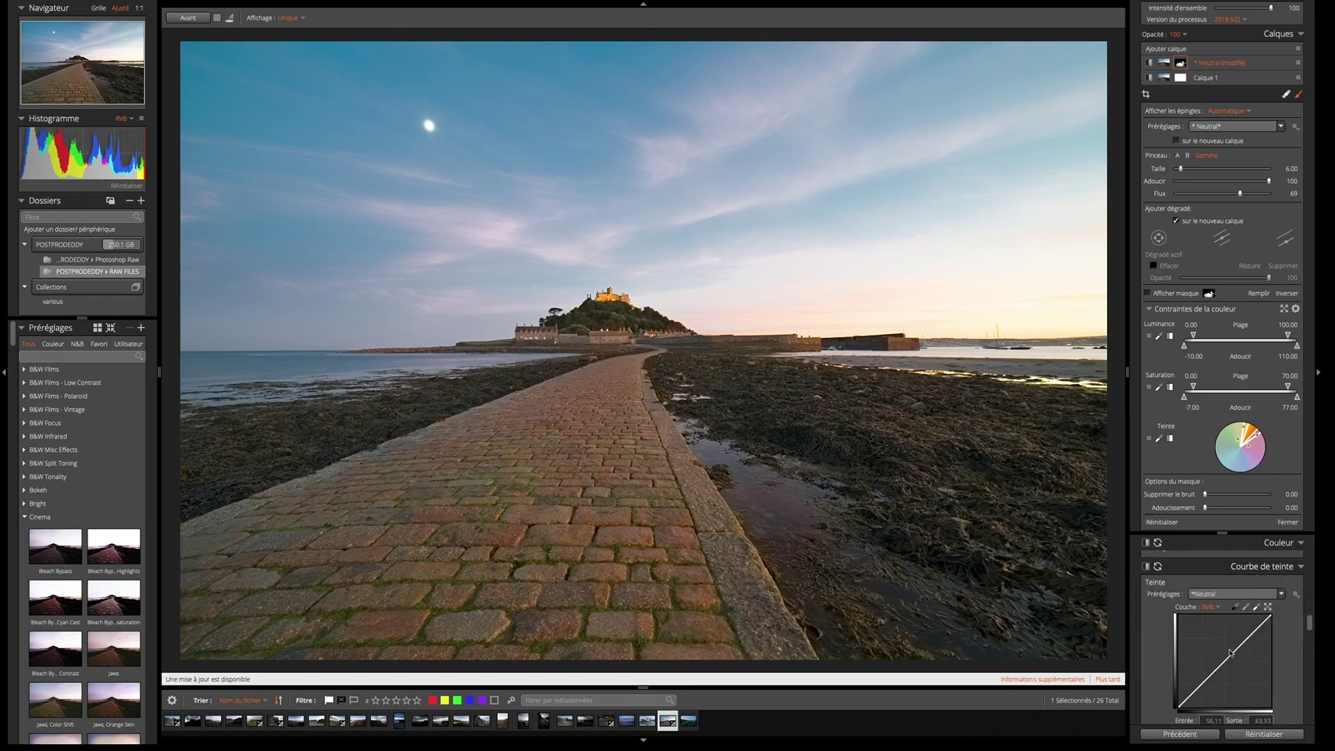
drag(1225, 662, 1226, 657)
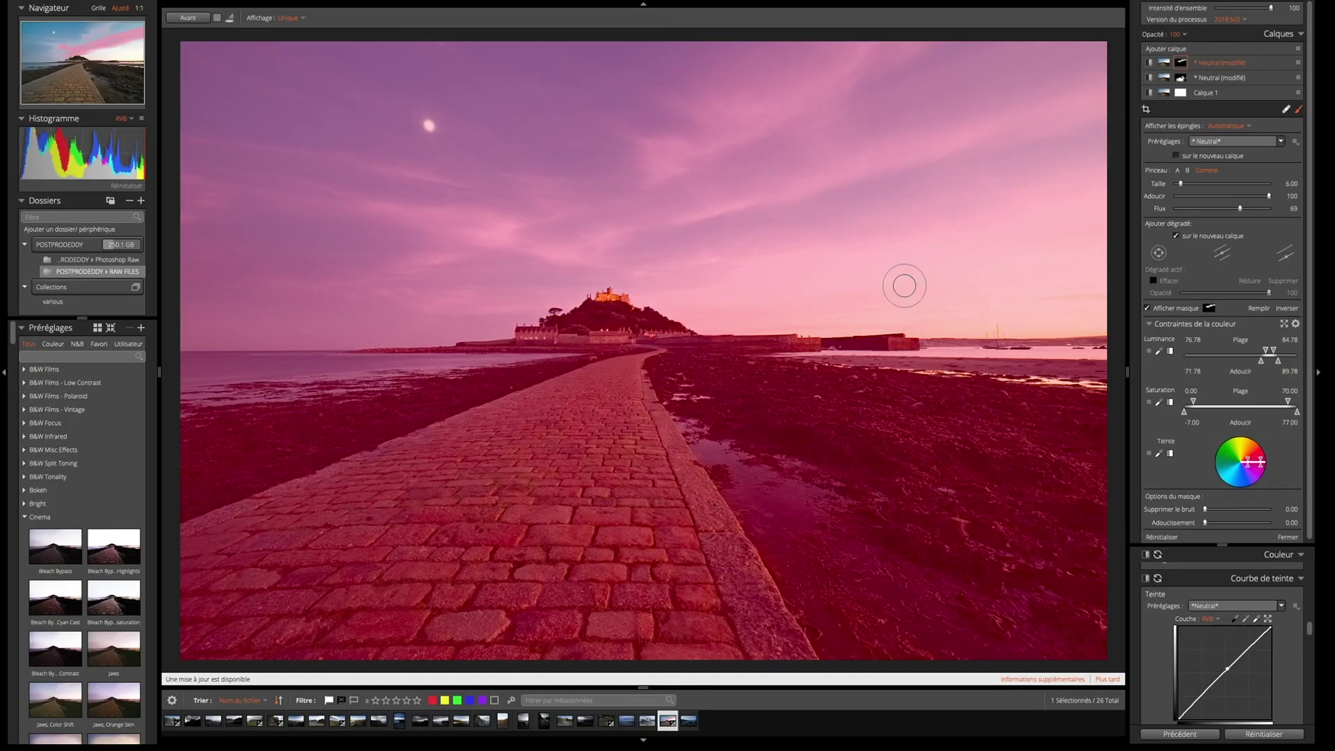
Check the mask overlay of the luminance-constrained cloud layer, hide it, and slightly adjust the midtones of that layer's tone curve
click(894, 315)
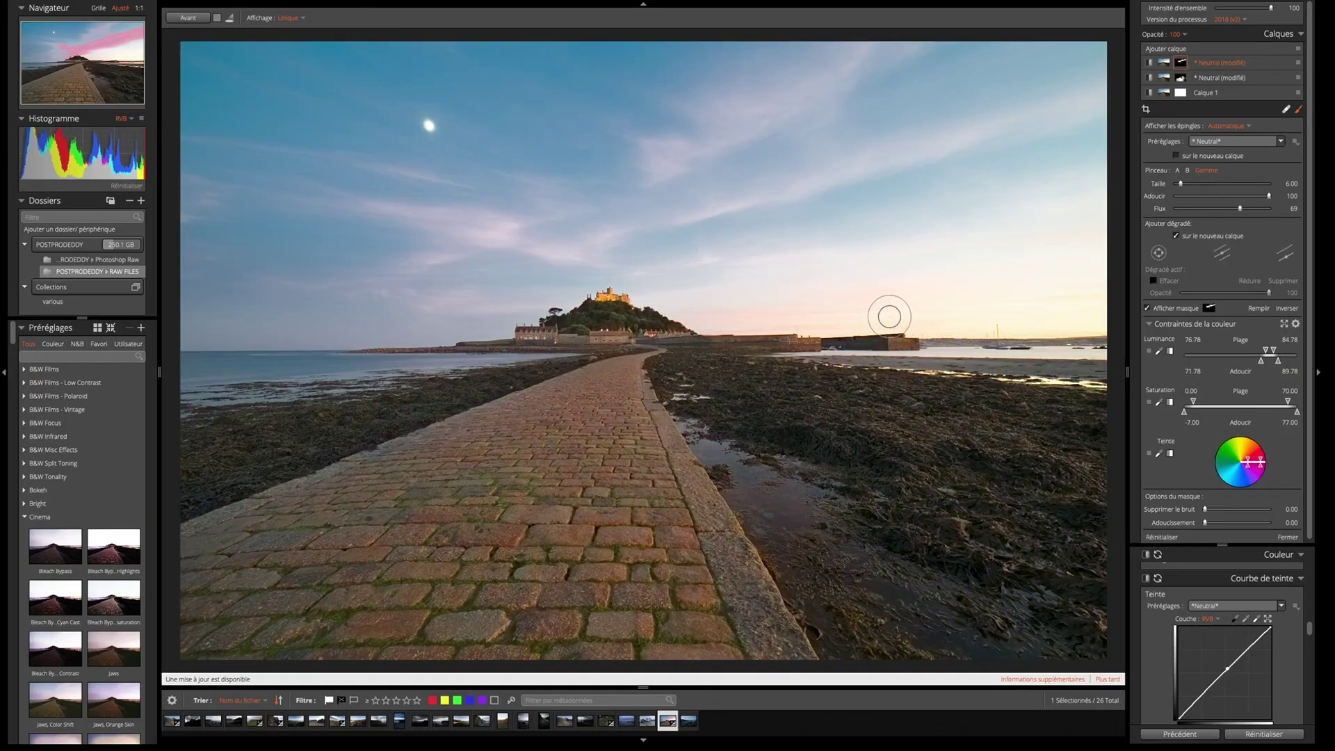
click(1147, 308)
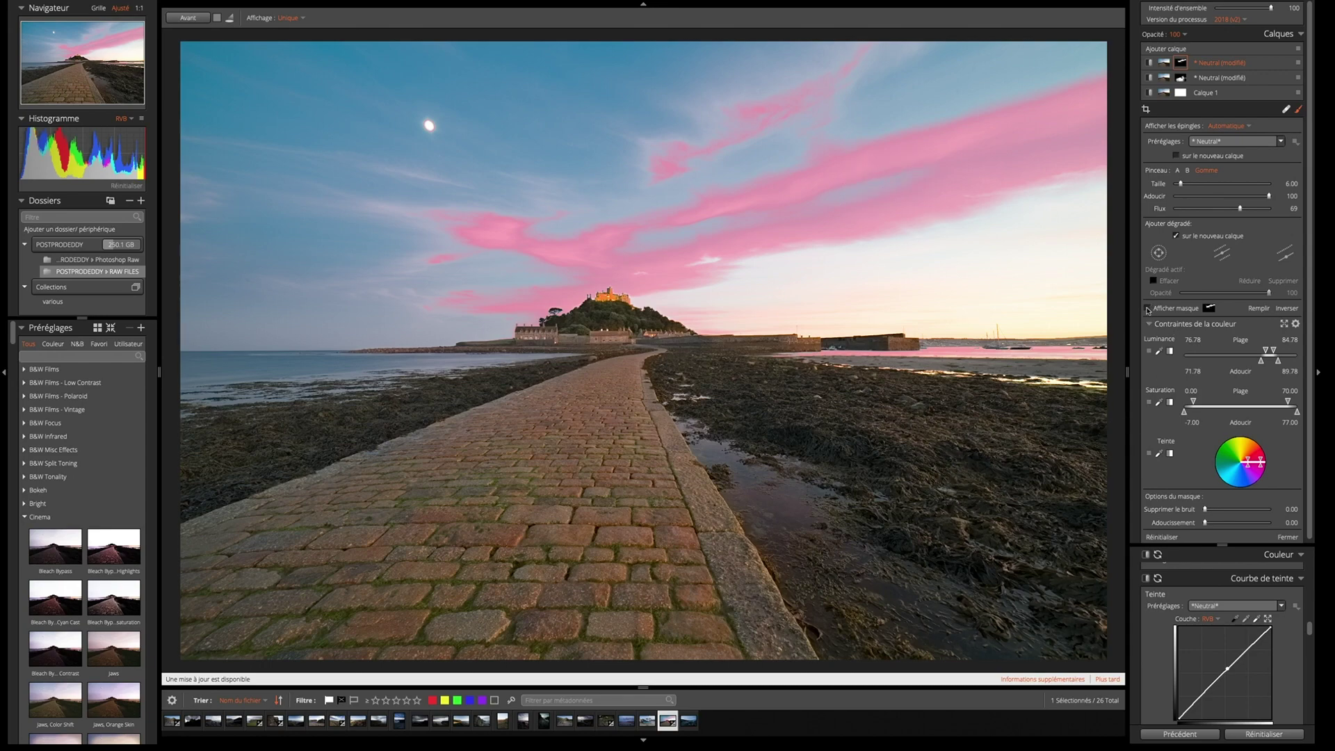
click(1147, 309)
mouse_move(1233, 671)
mouse_down()
mouse_move(1236, 684)
mouse_move(1230, 668)
mouse_up()
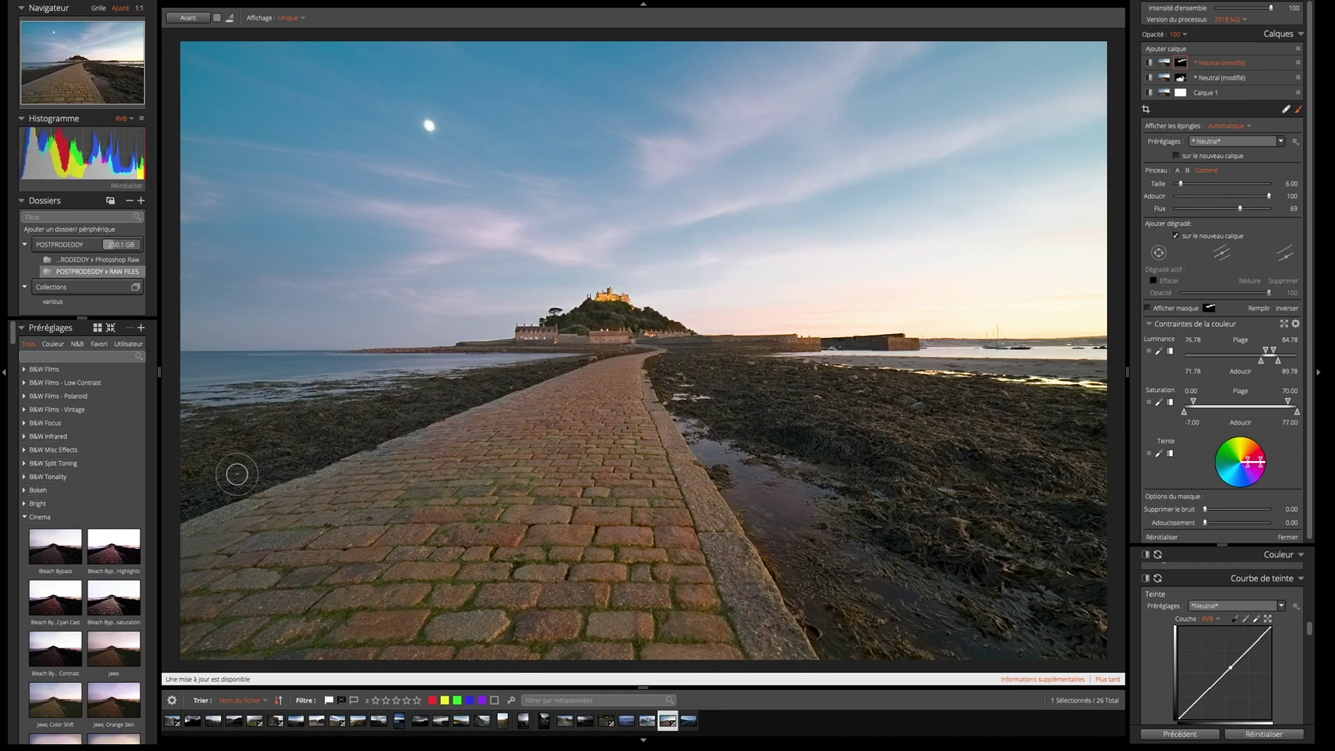
Add a new layer and expand the Color Films - Polaroid preset category
click(1166, 49)
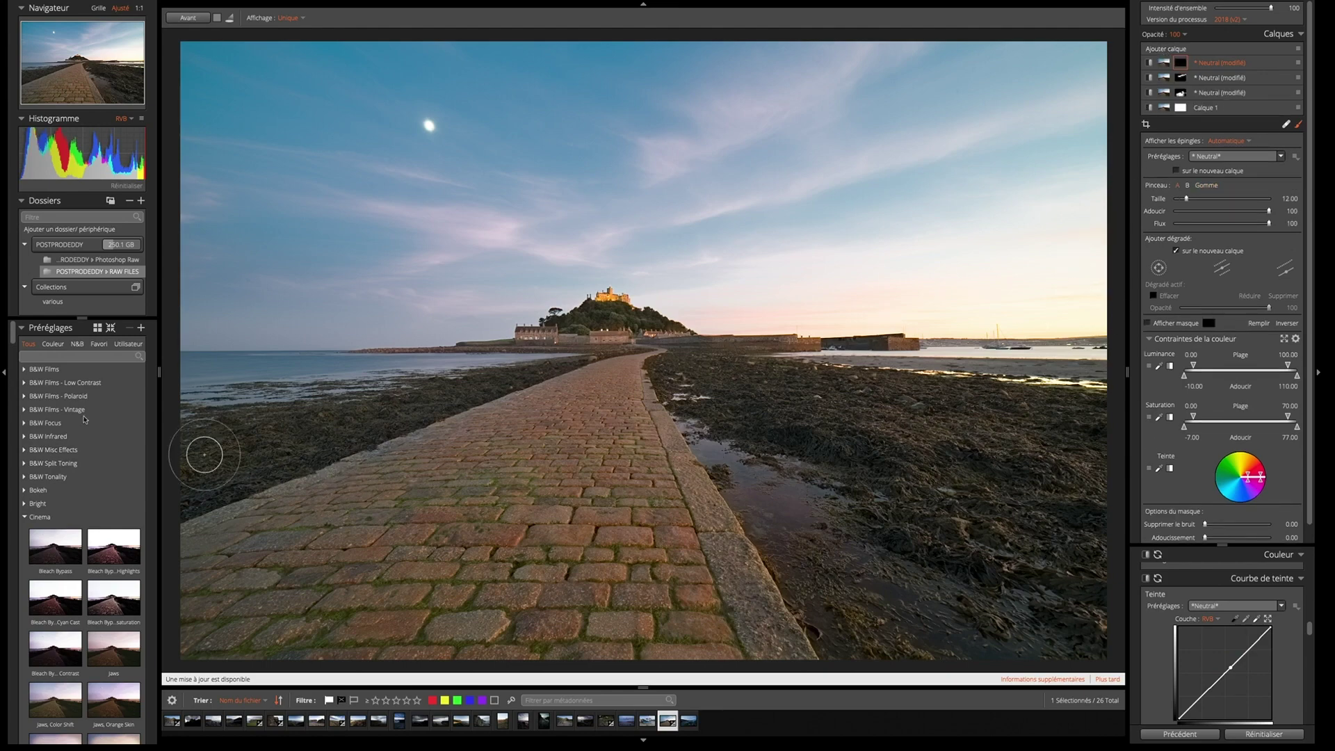
drag(11, 339, 17, 380)
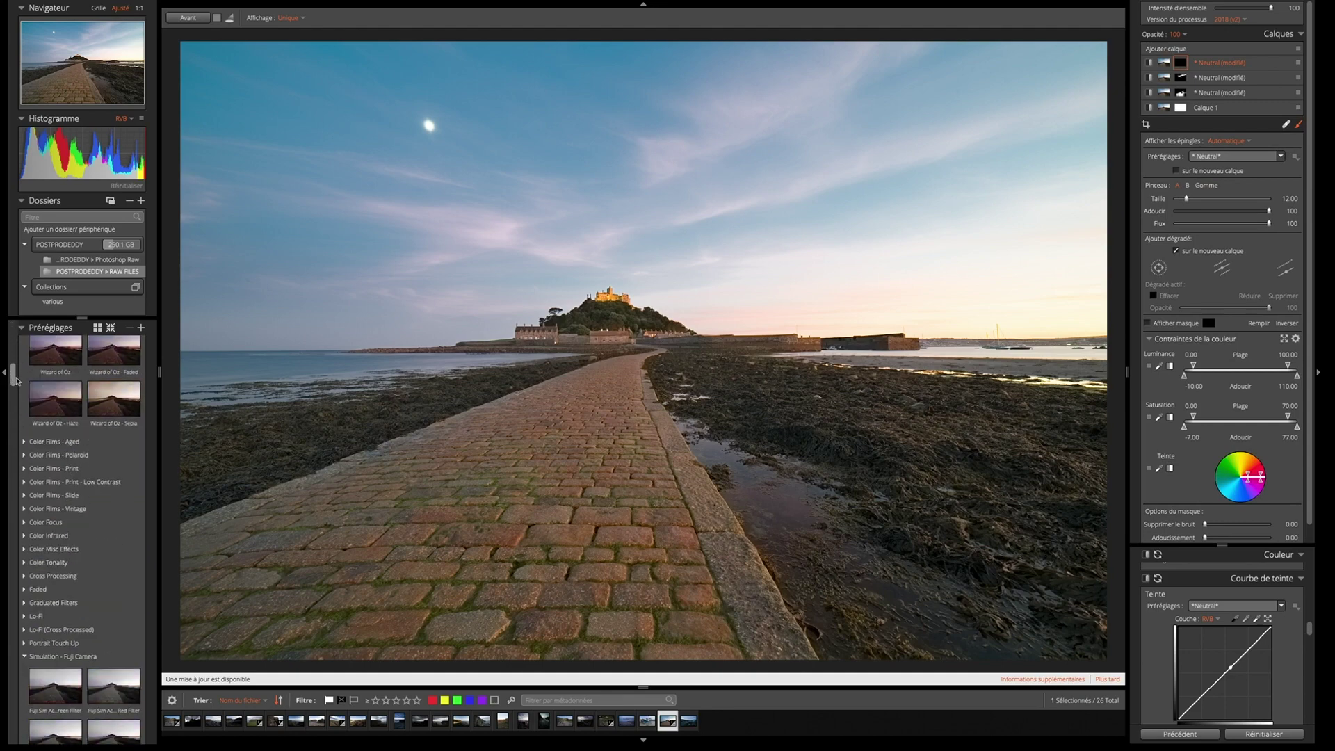
drag(16, 380, 18, 386)
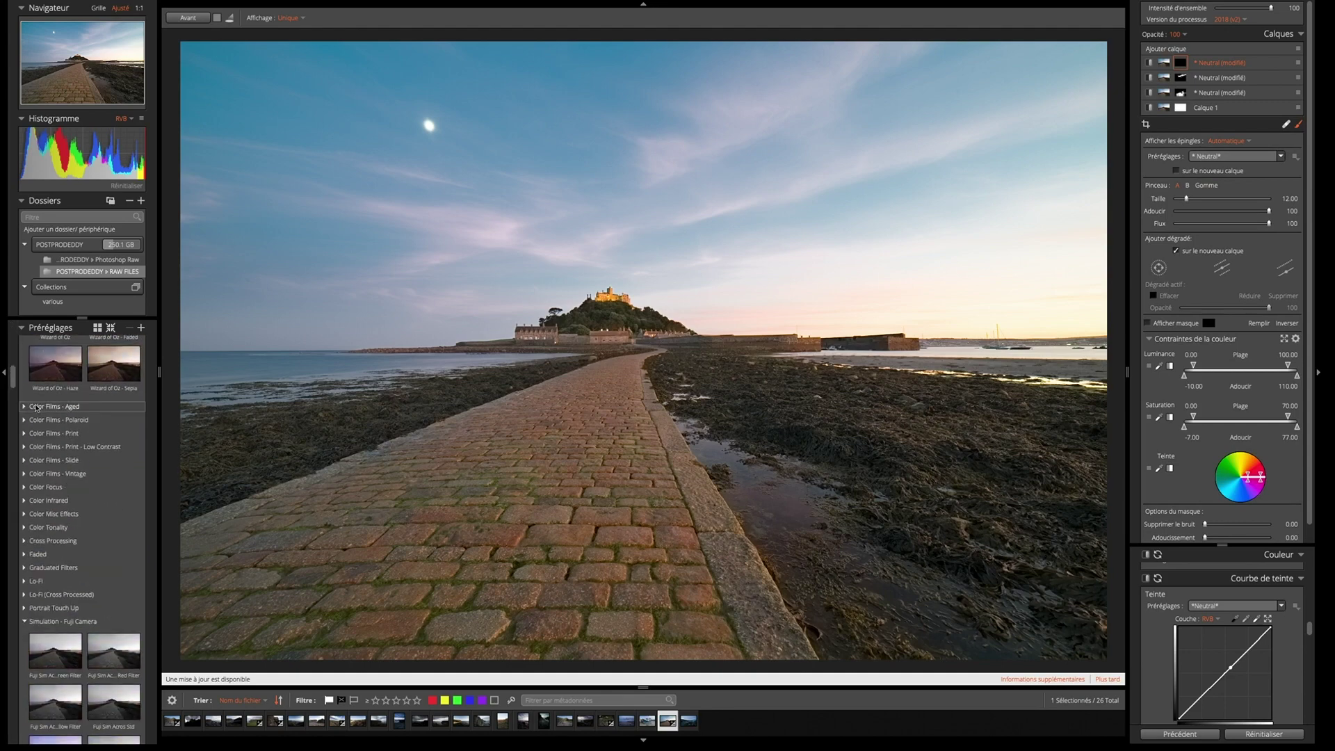
click(22, 421)
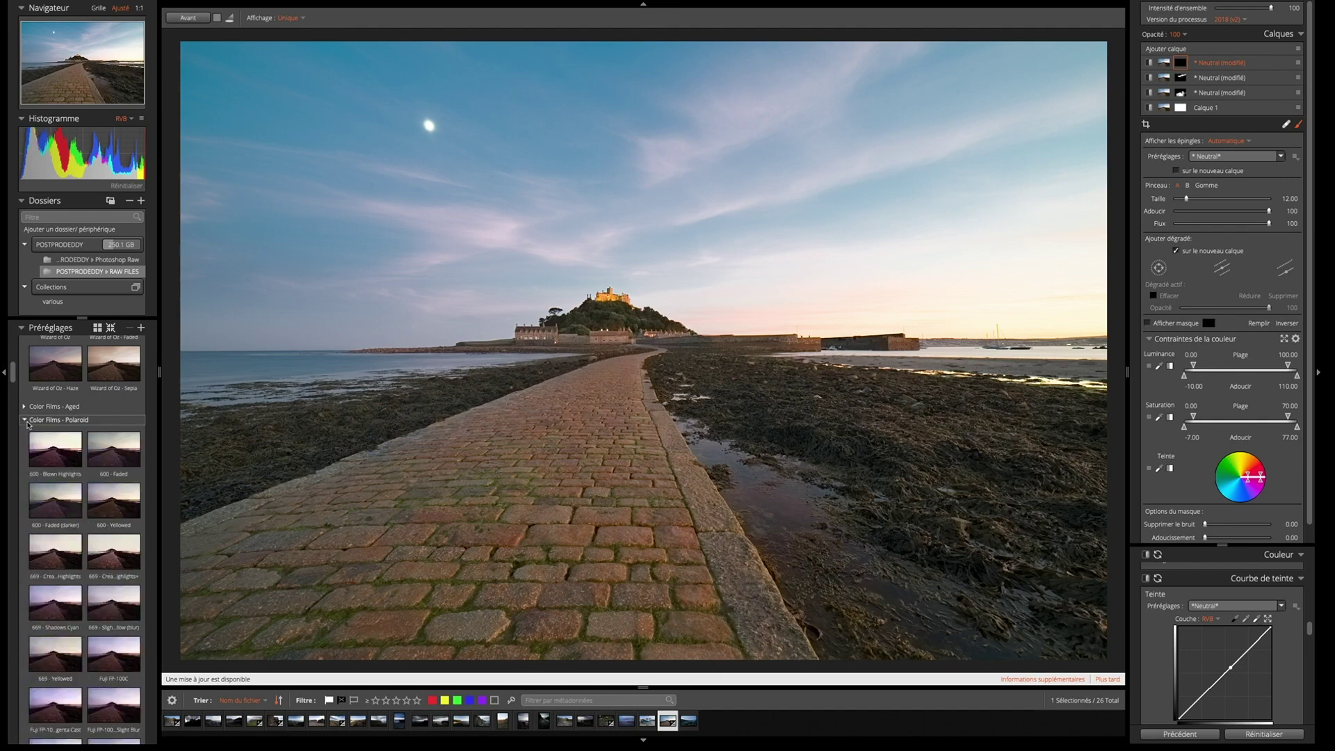
Try several 600, 669 and Fuji FP-100C Polaroid presets on the new layer, ending with Fuji FP-100C - Slight Blur
click(47, 452)
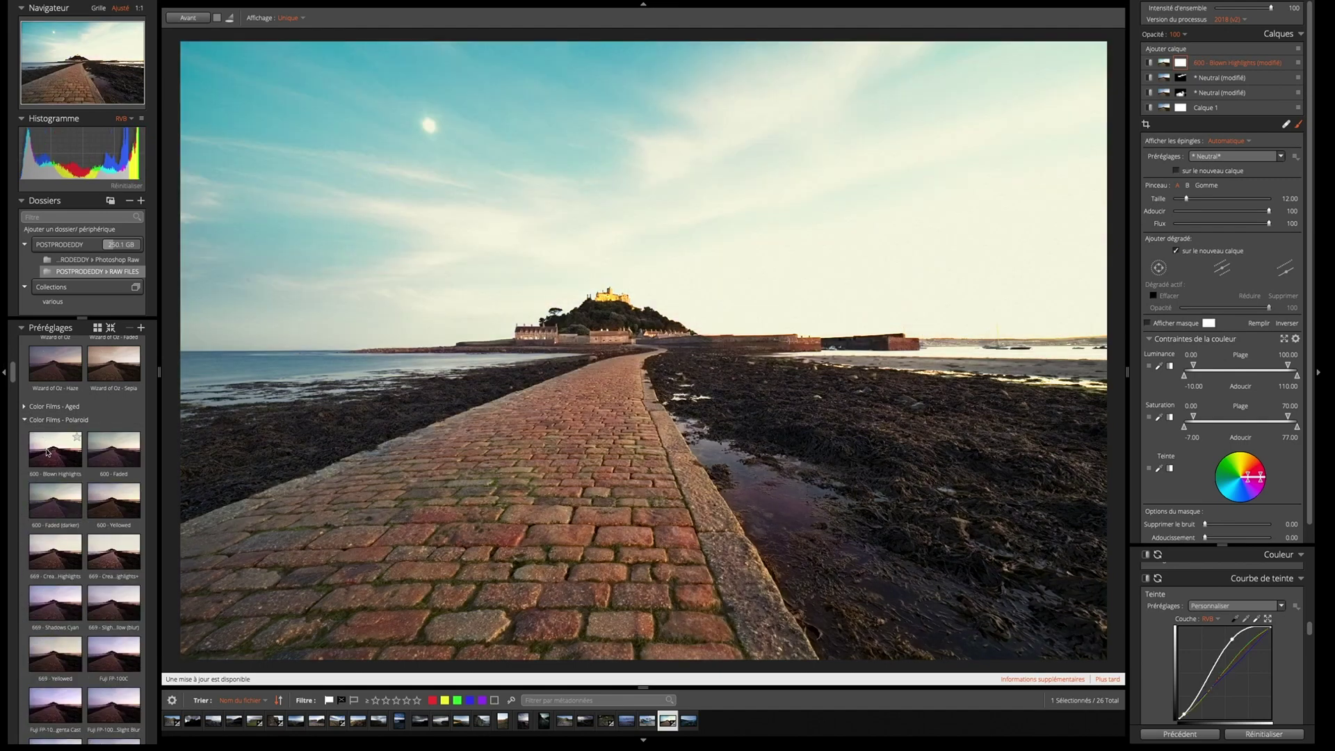
click(97, 457)
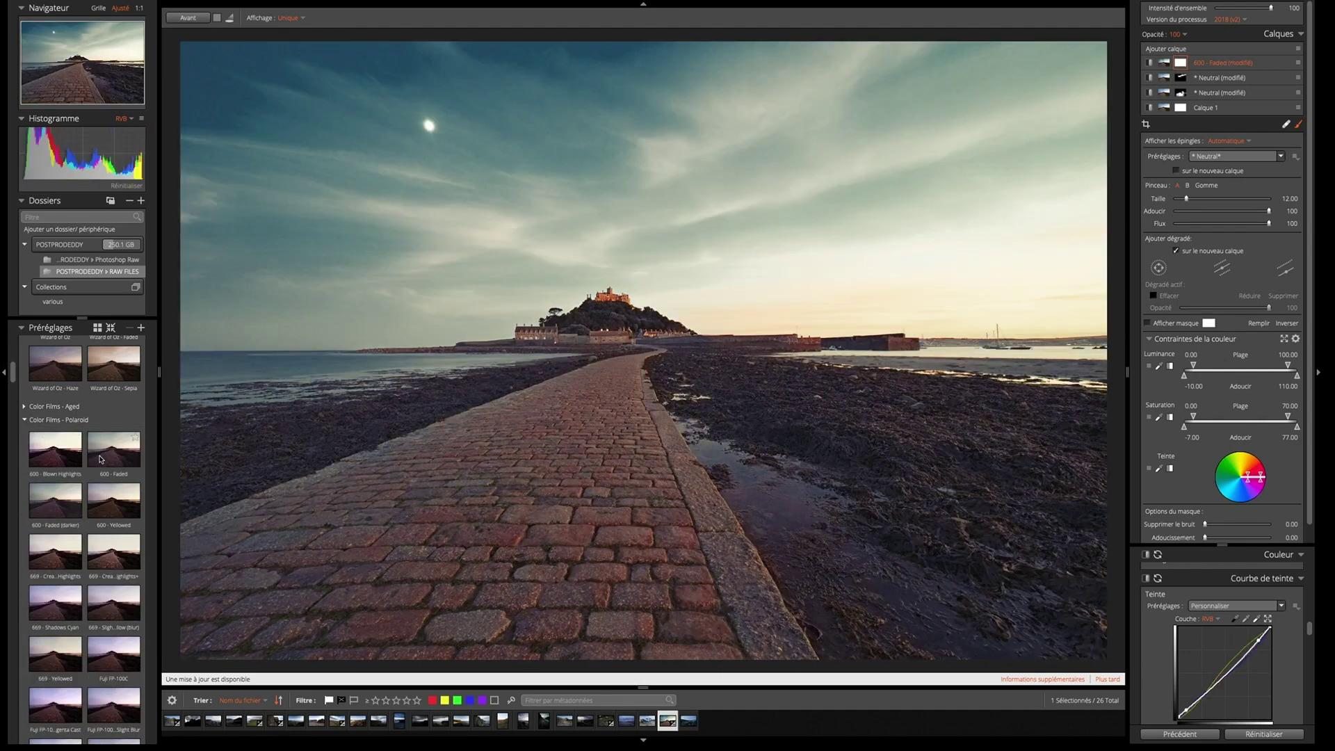
click(109, 508)
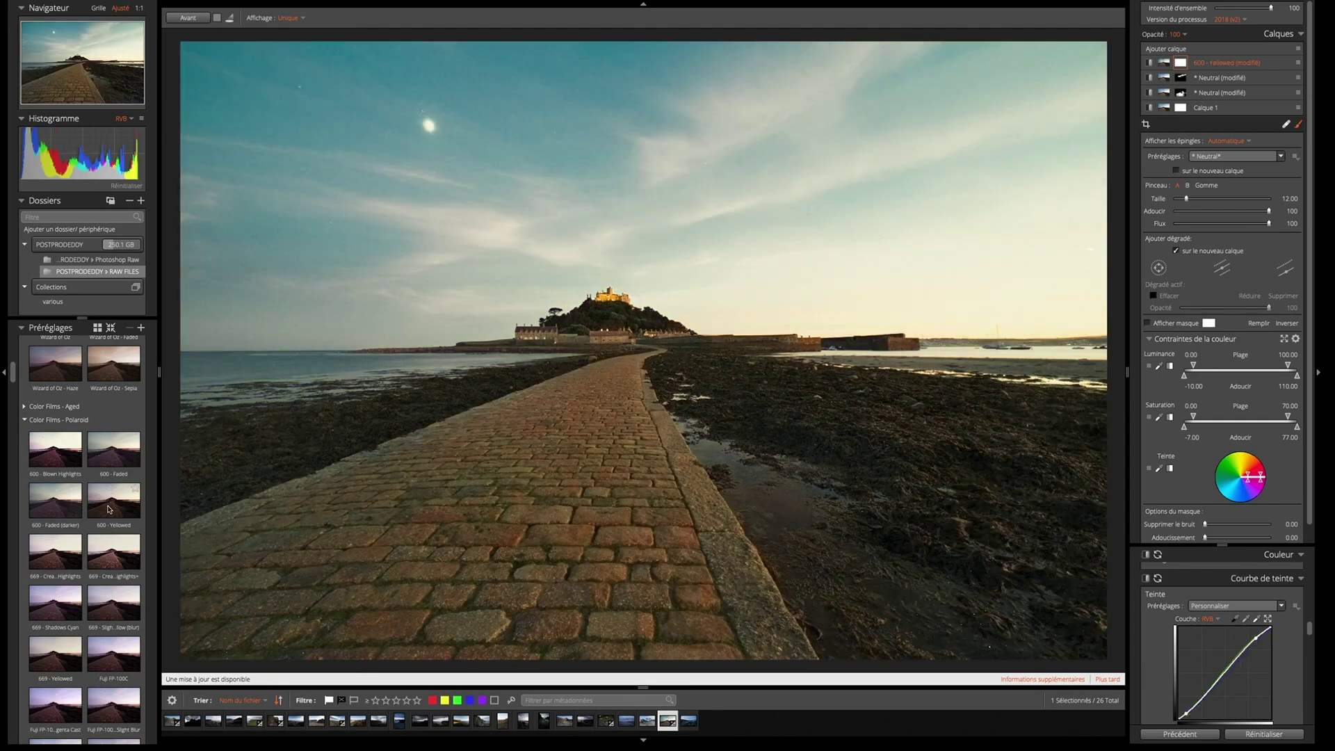
click(104, 554)
click(106, 594)
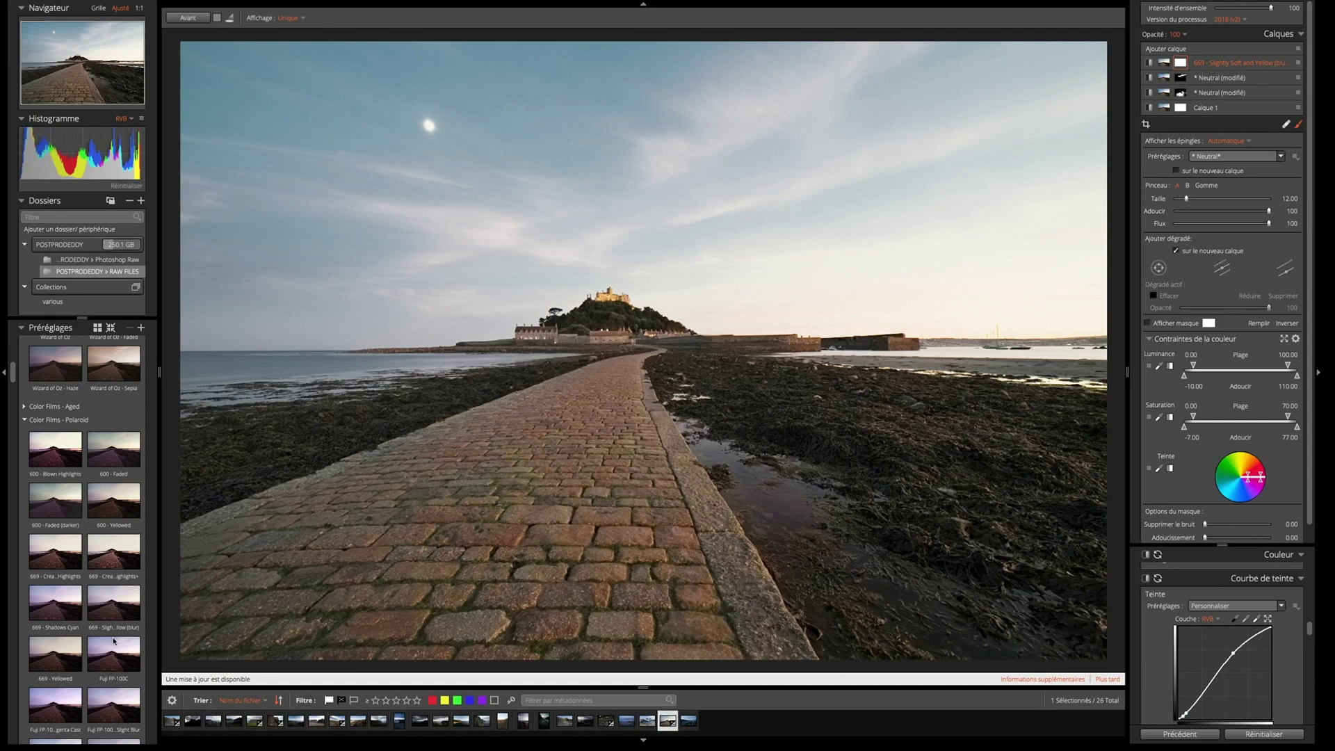
click(56, 655)
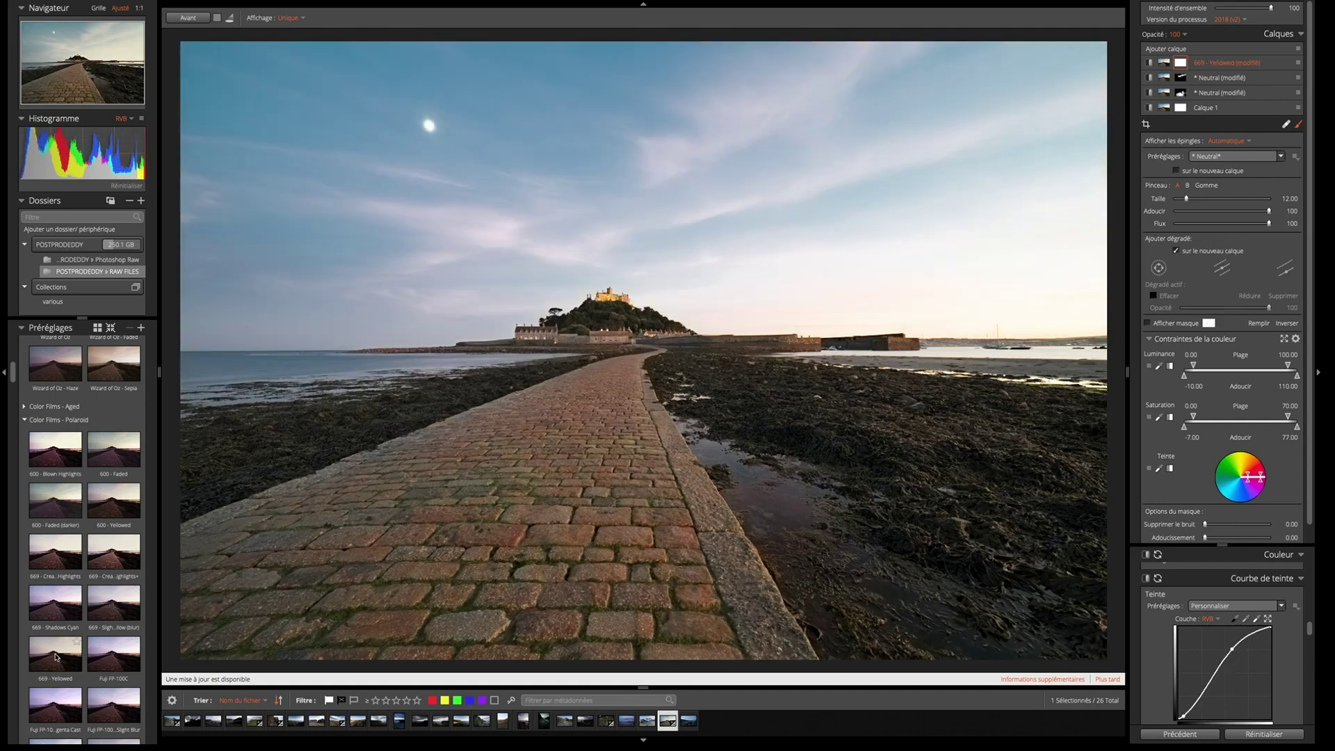
click(70, 702)
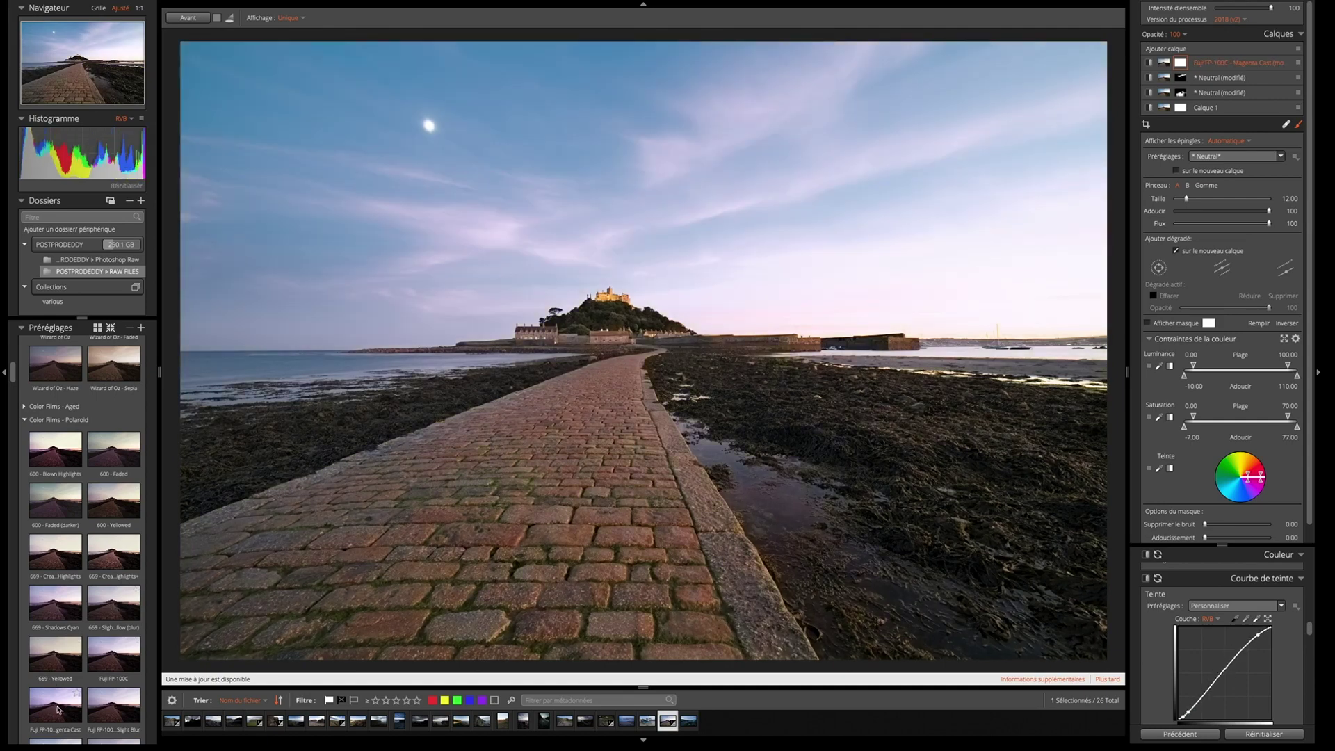
click(108, 708)
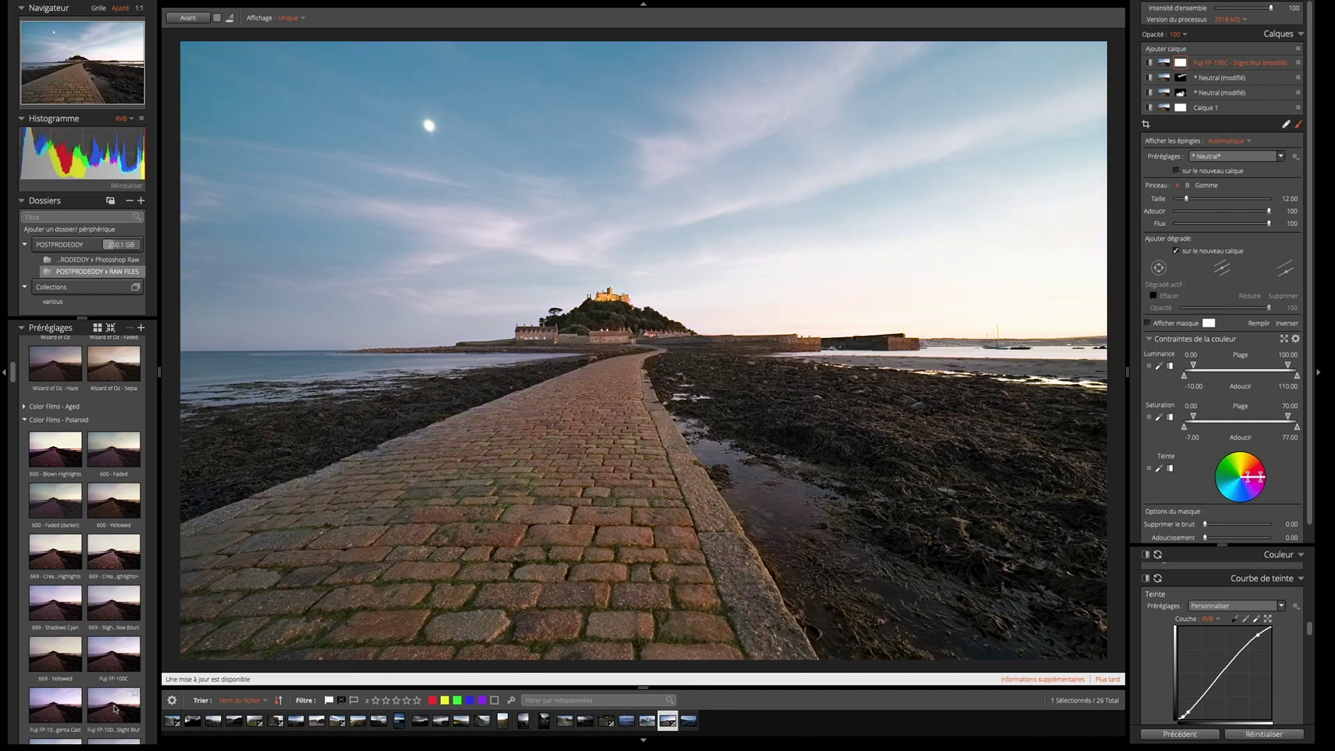
Compare the photo with and without the preset layer, and keep Fuji FP-100C - Slight Blur applied
key(e)
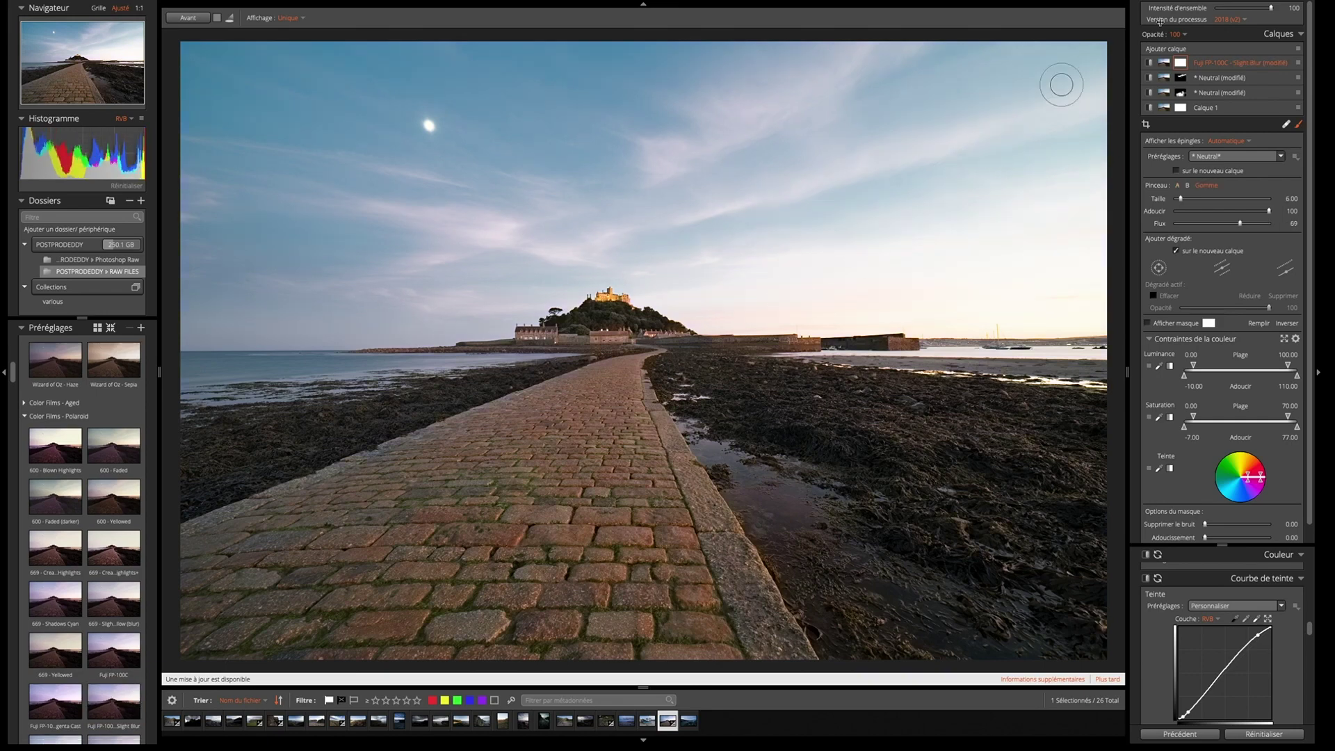
click(1150, 63)
click(1149, 64)
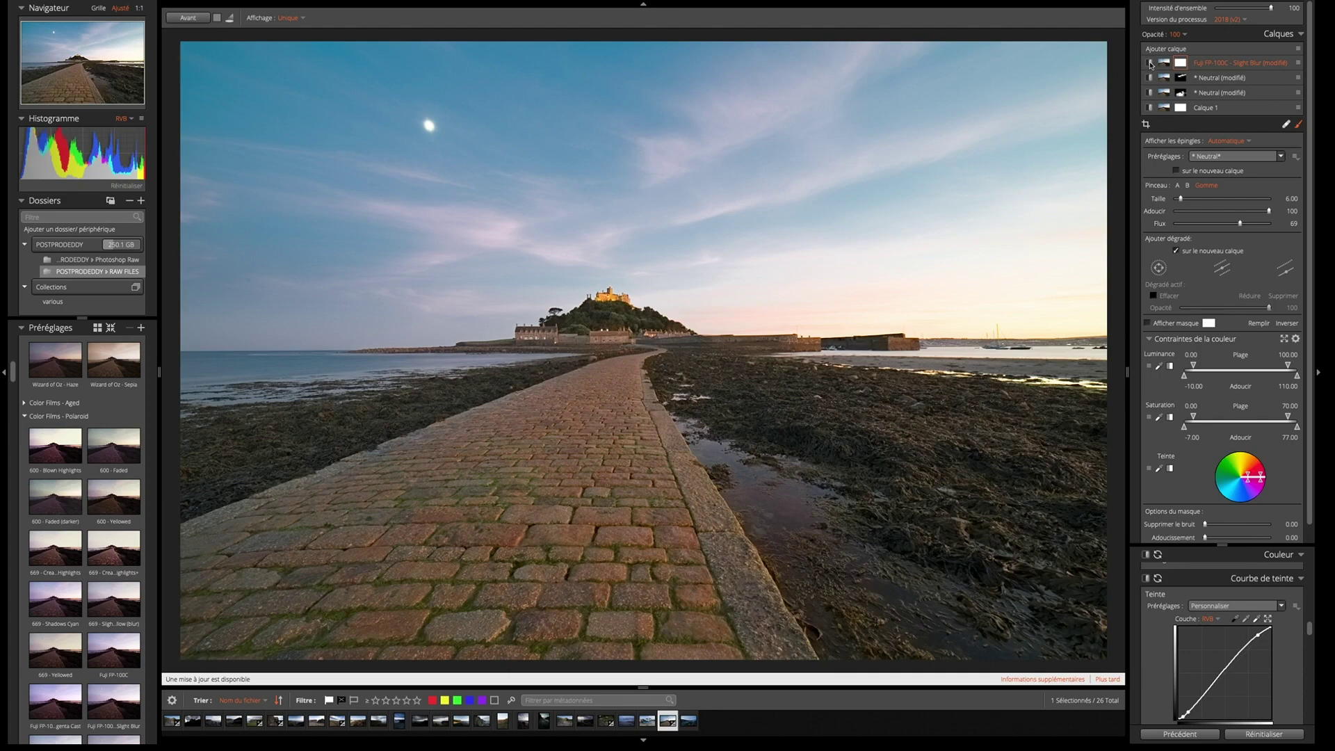
click(1150, 63)
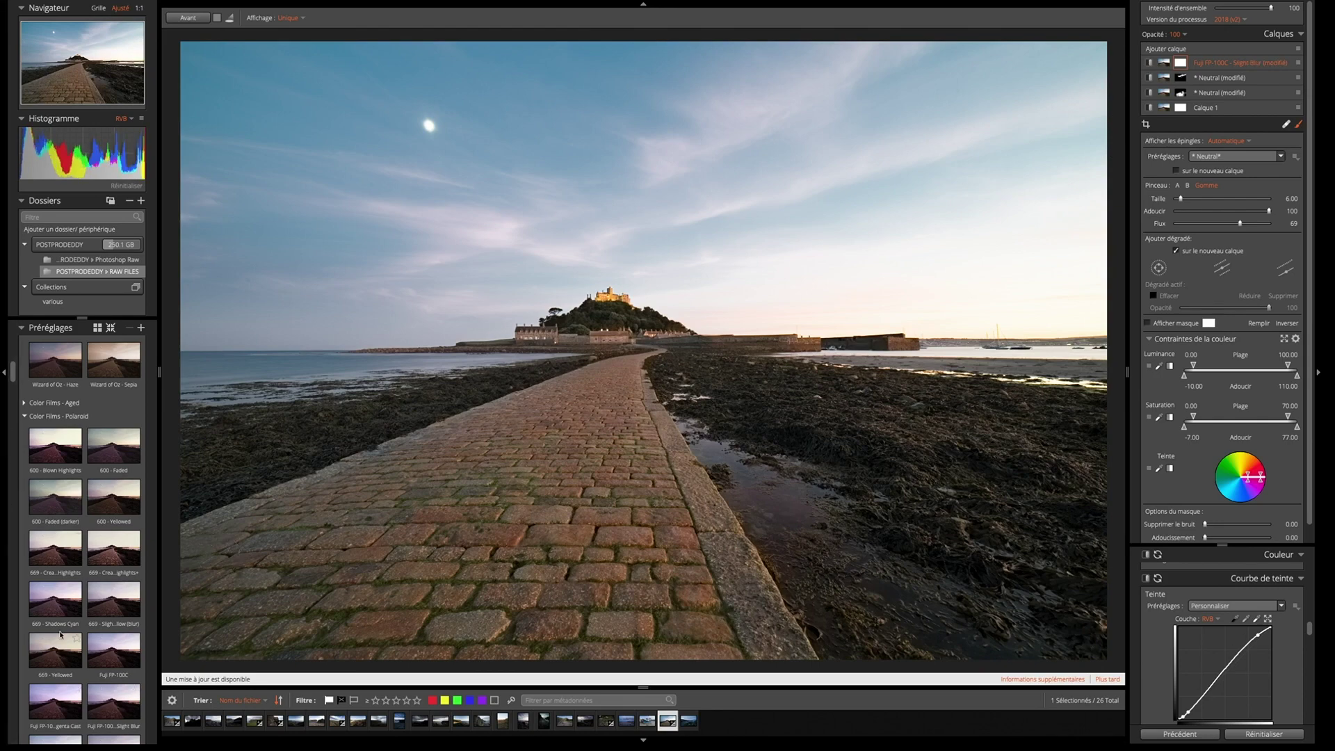
click(71, 475)
click(113, 702)
Add a new layer and remove the moon from the sky with a Corriger brush of size 29.00, setting the correction's Adoucir to 55
click(1286, 124)
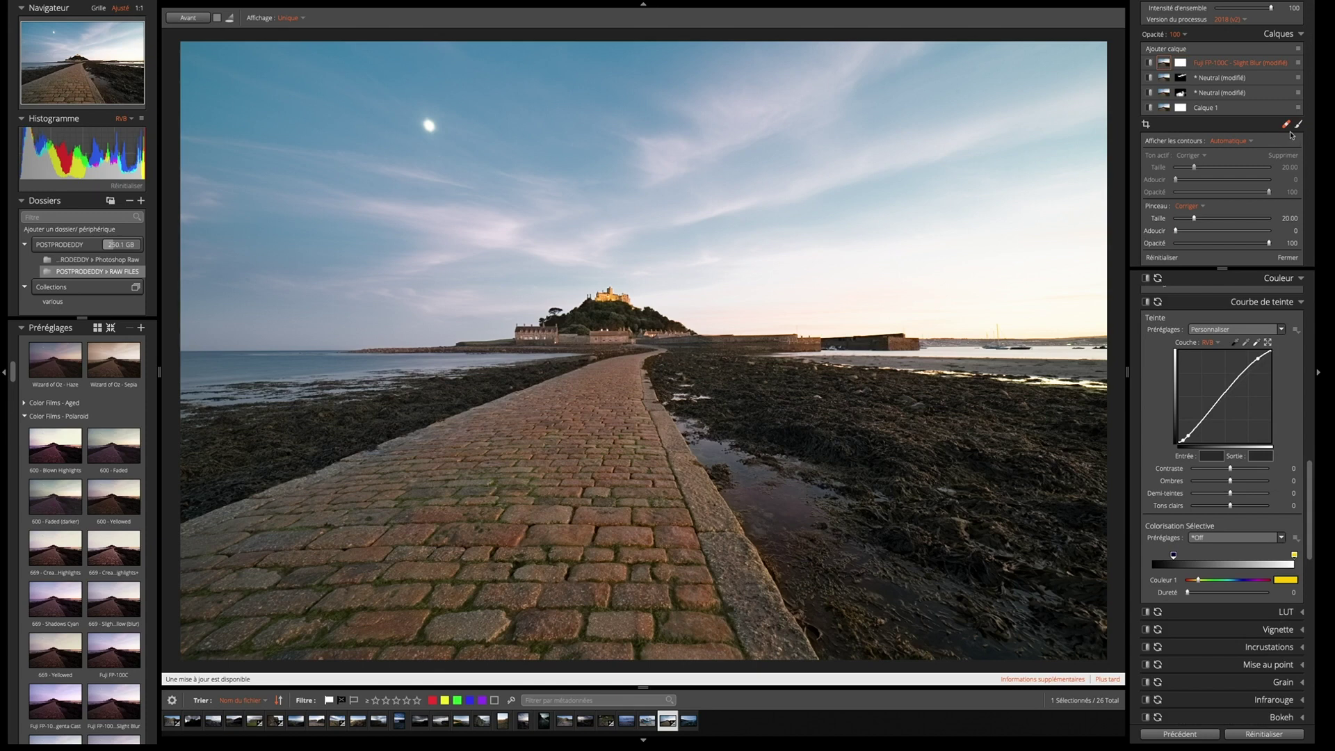
click(1176, 49)
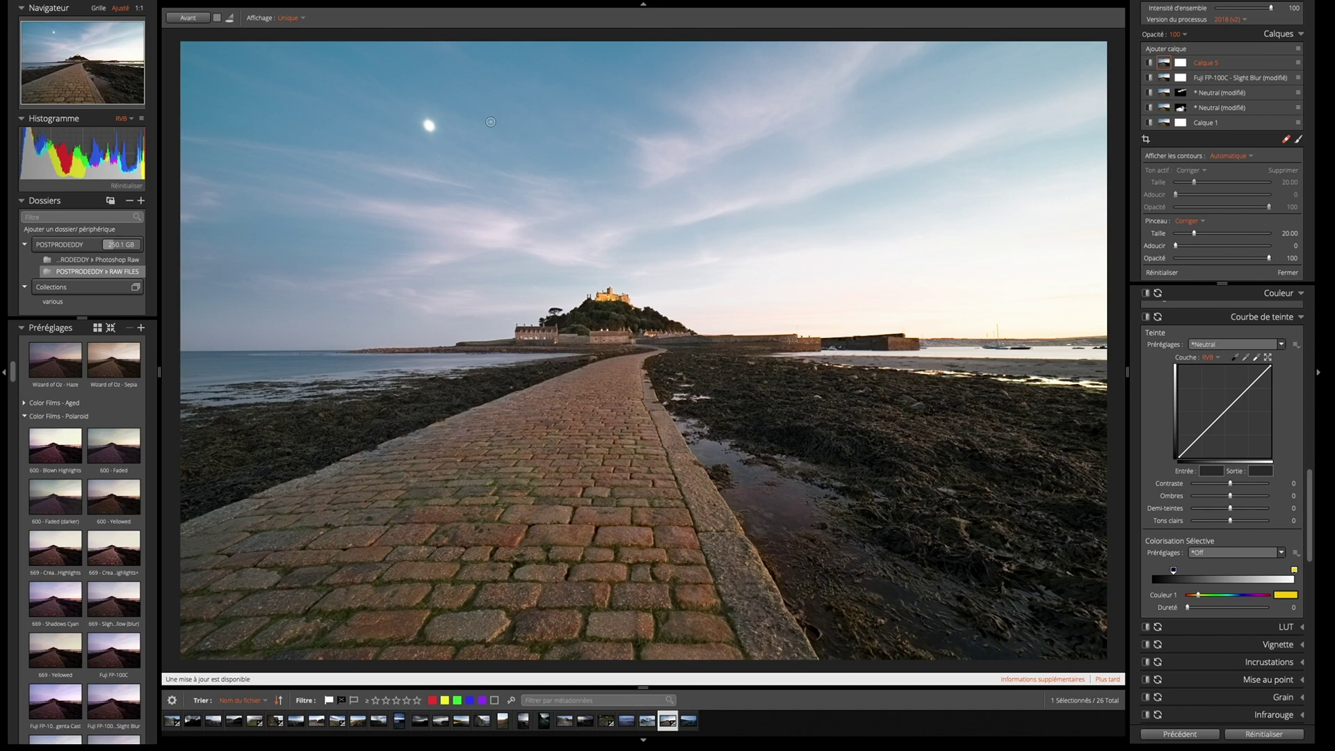
key(bracketright)
key(bracketright)
key(bracketright)
key(bracketright)
key(bracketright)
key(bracketright)
key(bracketright)
key(bracketright)
key(bracketright)
drag(427, 123, 427, 126)
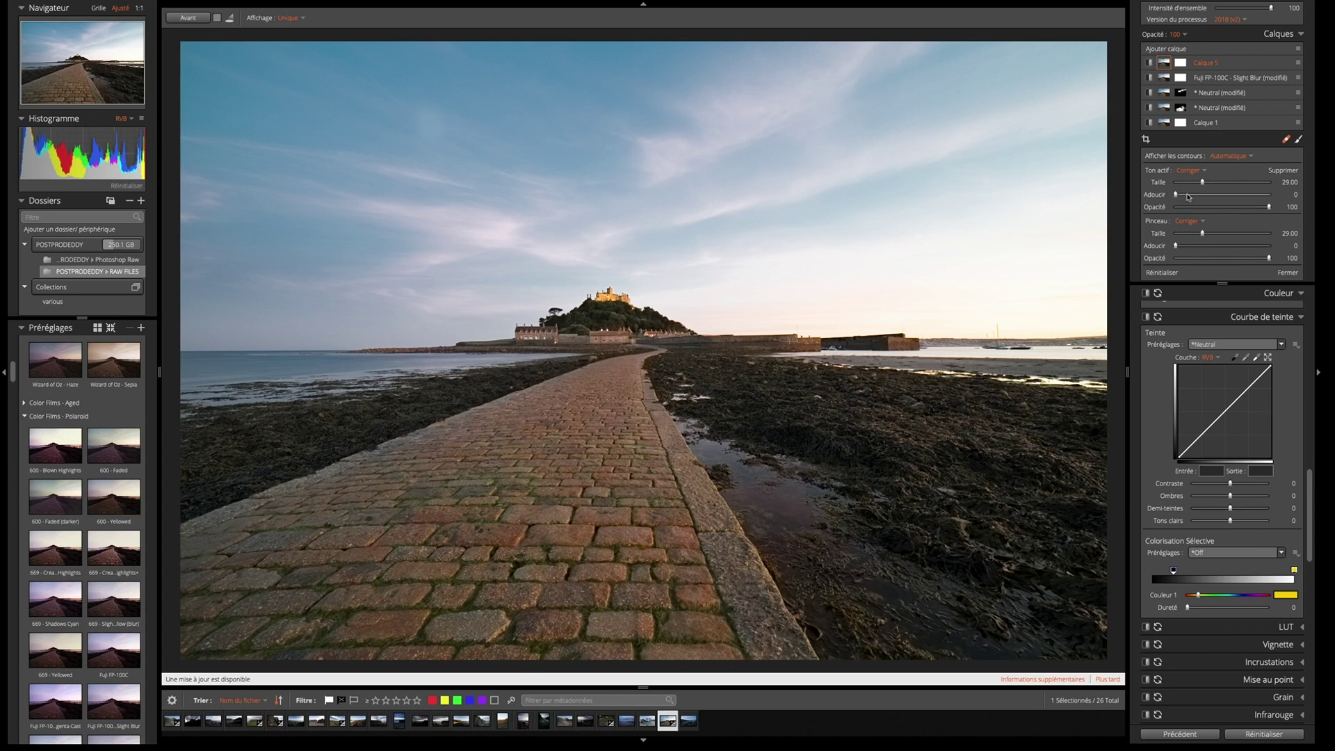
drag(1176, 195, 1227, 201)
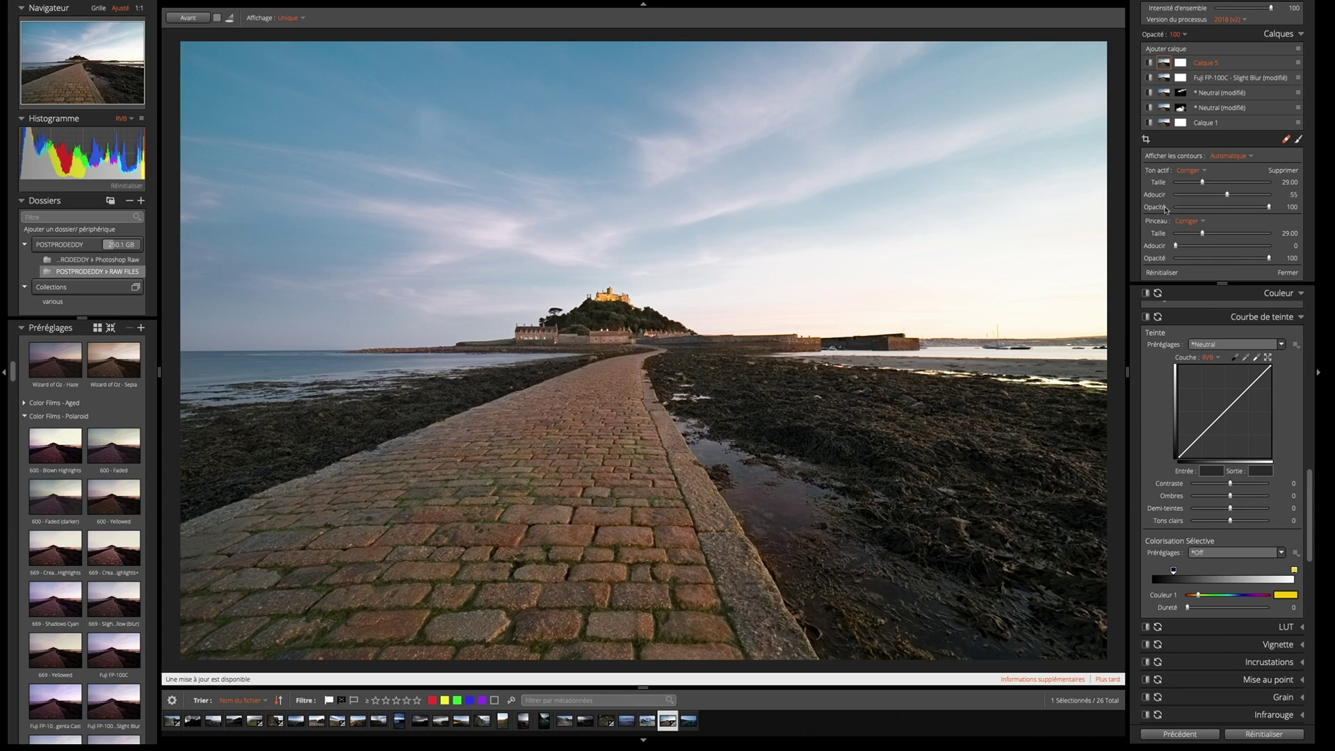